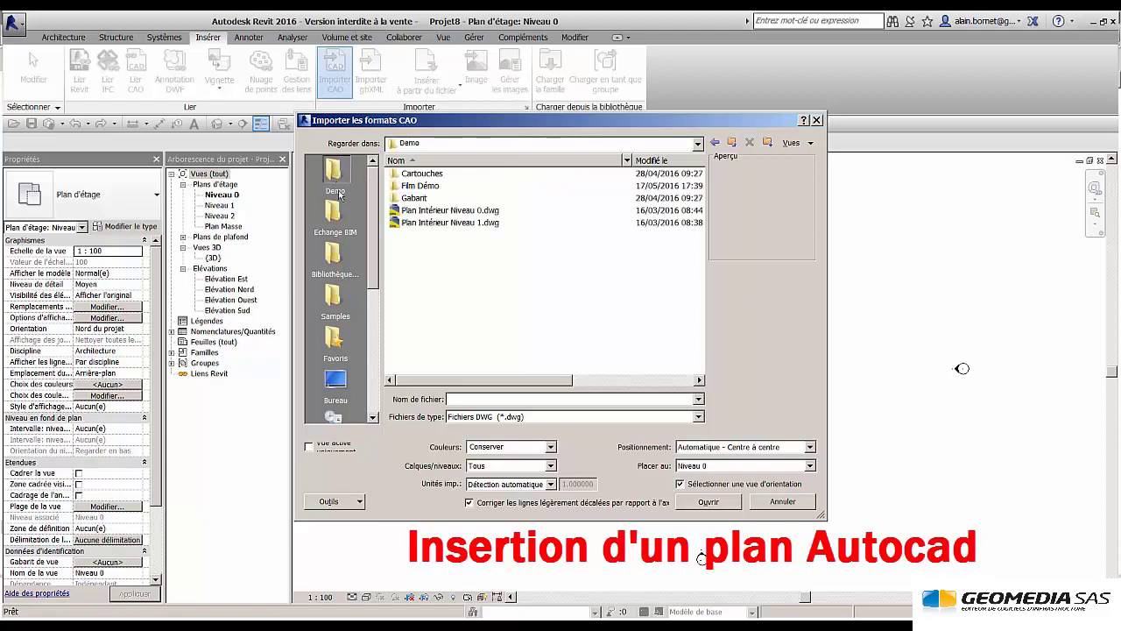
# - Import Plan Intérieur Niveau 0.dwg into the Niveau 0 floor plan with Automatique - Centre à centre positioning
pyautogui.click(428, 211)
pyautogui.click(725, 448)
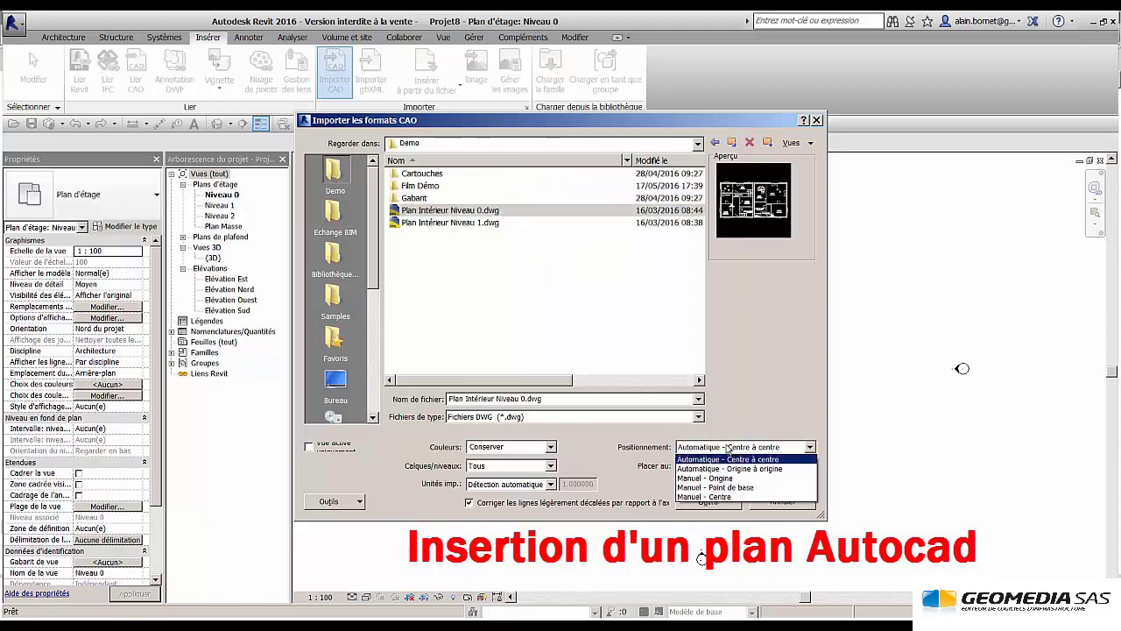
pyautogui.click(731, 462)
pyautogui.click(708, 501)
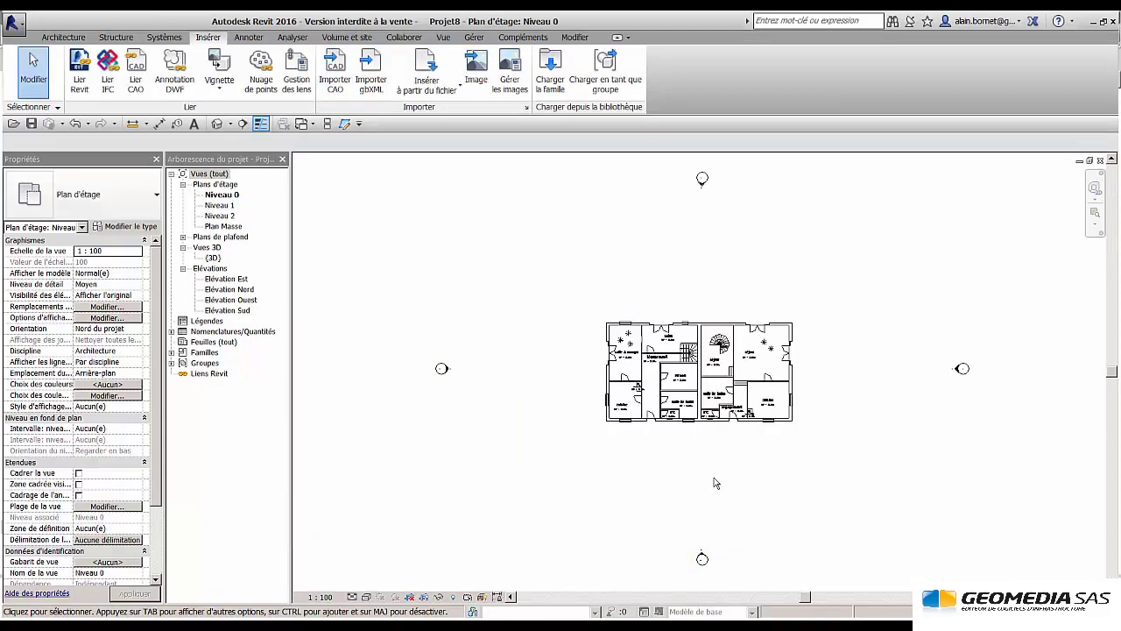
pyautogui.scroll(4, 728, 324)
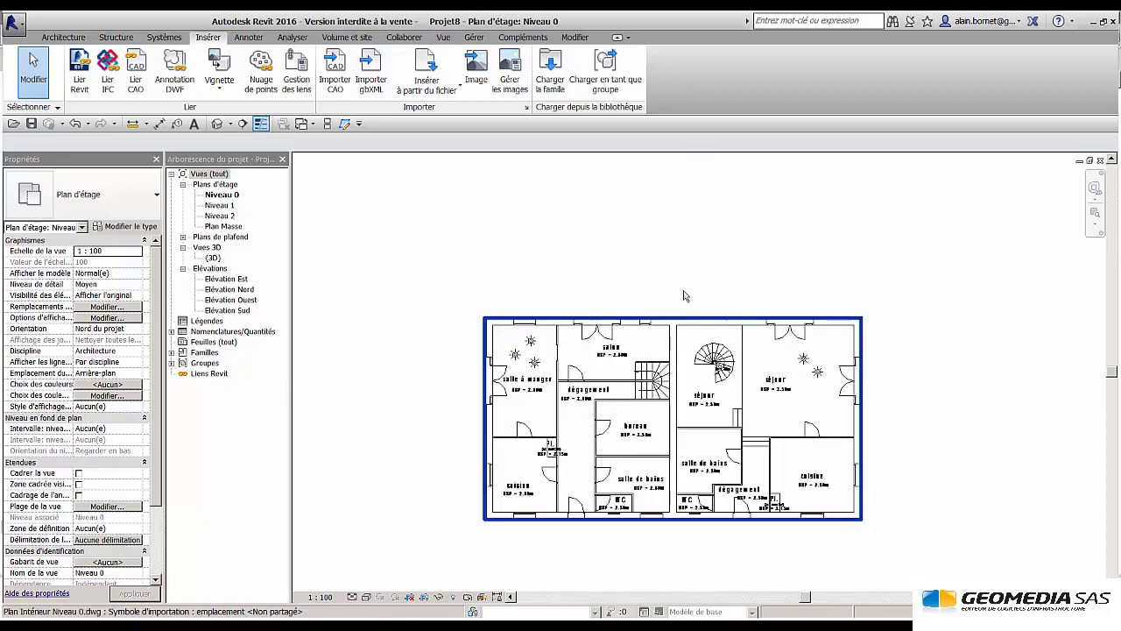
# - Using wall type Générique - Ext. 300 mm 2, trace the upper exterior wall of the imported plan from corner to corner
pyautogui.click(63, 37)
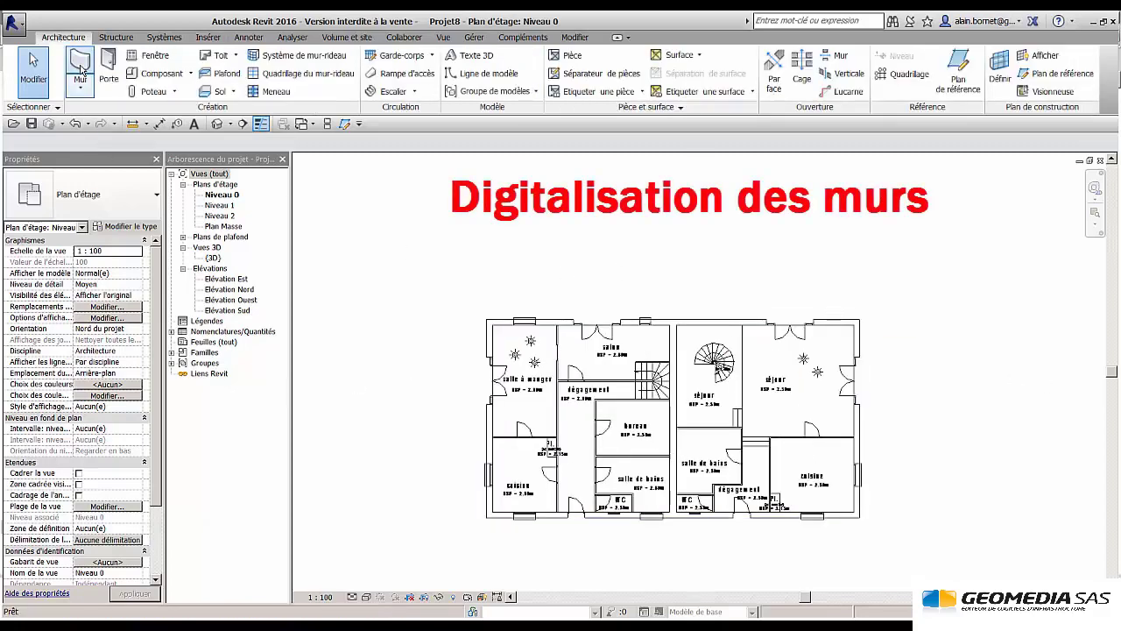
pyautogui.click(81, 68)
pyautogui.click(138, 208)
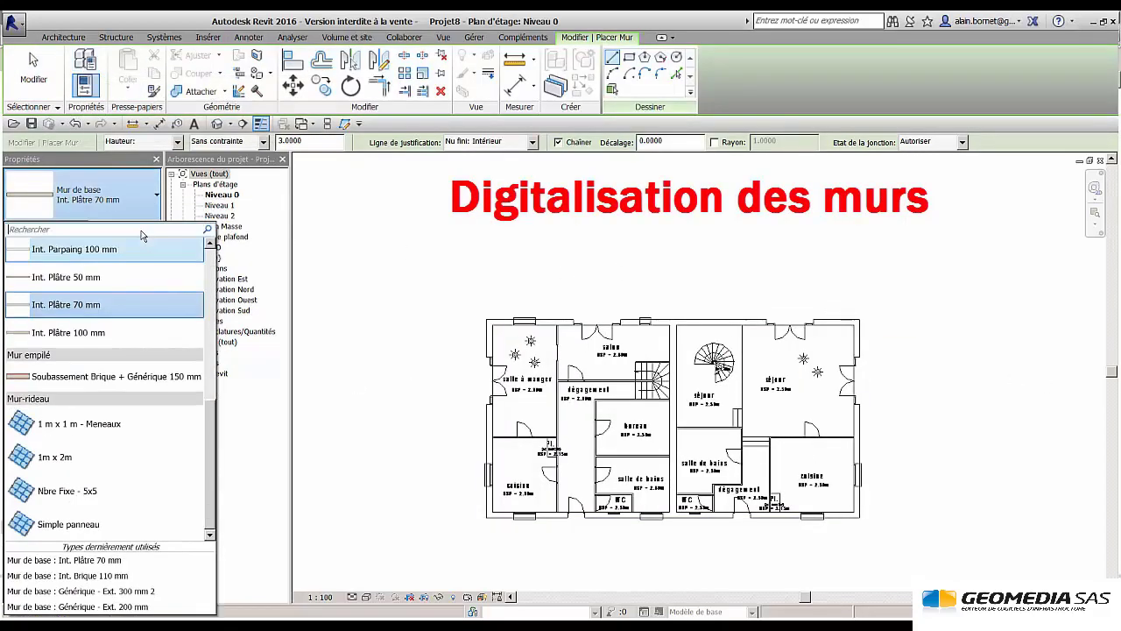
pyautogui.scroll(5, 140, 263)
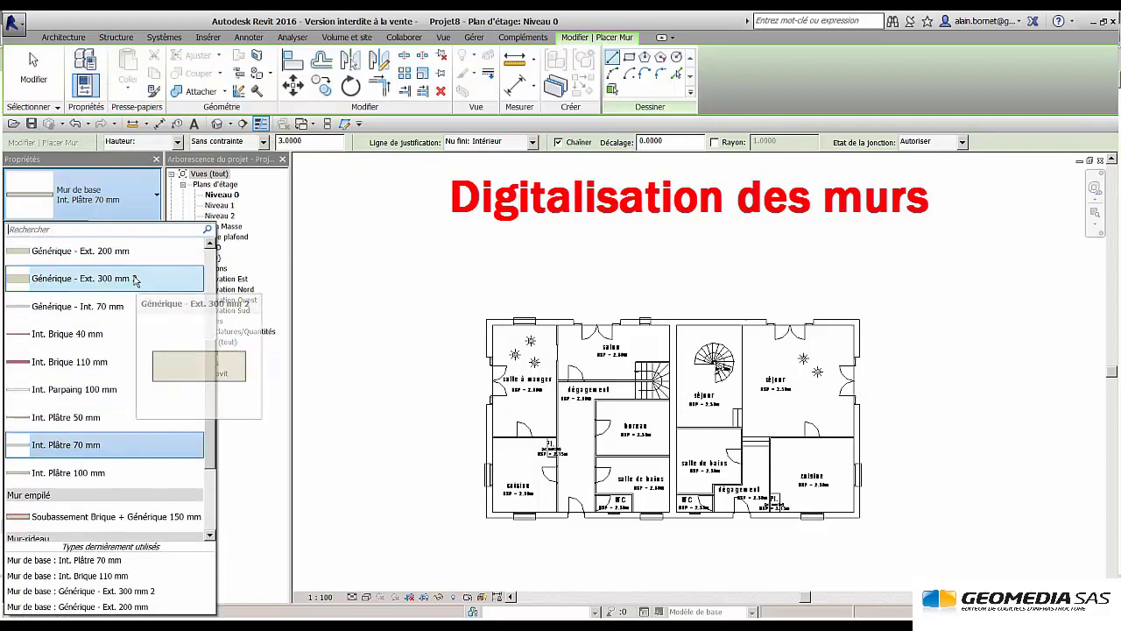
pyautogui.click(137, 277)
pyautogui.click(485, 327)
pyautogui.moveTo(906, 356); pyautogui.dragTo(709, 316, button='middle')
pyautogui.click(830, 286)
# - Continue the exterior wall chain along the plan's east, south and west sides, closing it at the starting corner
pyautogui.moveTo(825, 539); pyautogui.dragTo(834, 445, button='middle')
pyautogui.click(845, 479)
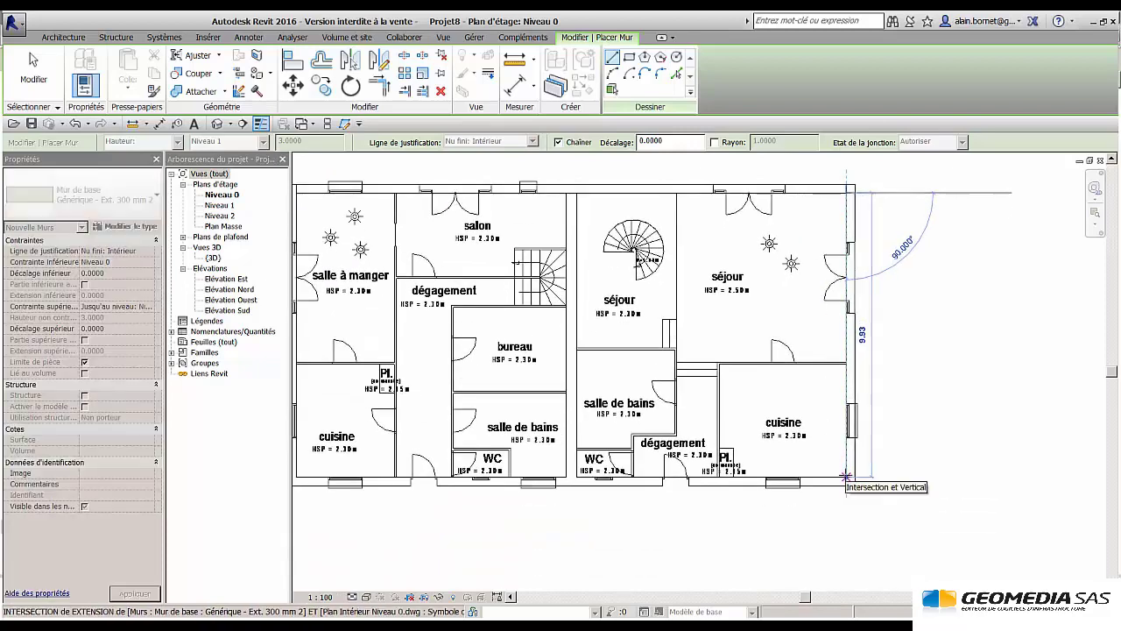
pyautogui.moveTo(831, 489); pyautogui.dragTo(1002, 476, button='middle')
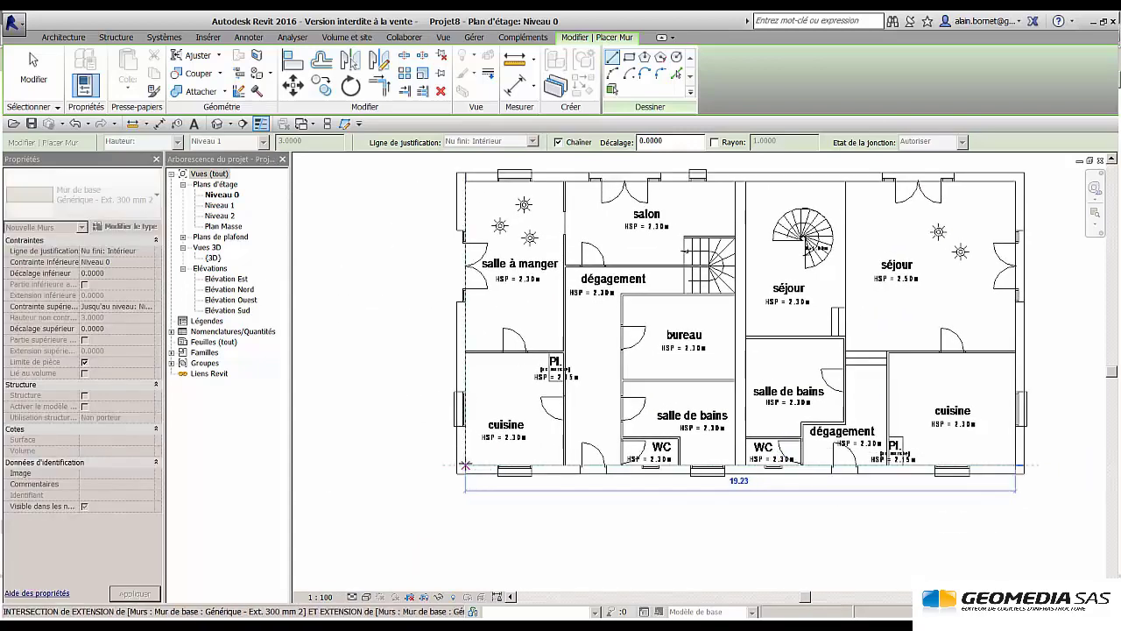
pyautogui.click(465, 464)
pyautogui.click(466, 180)
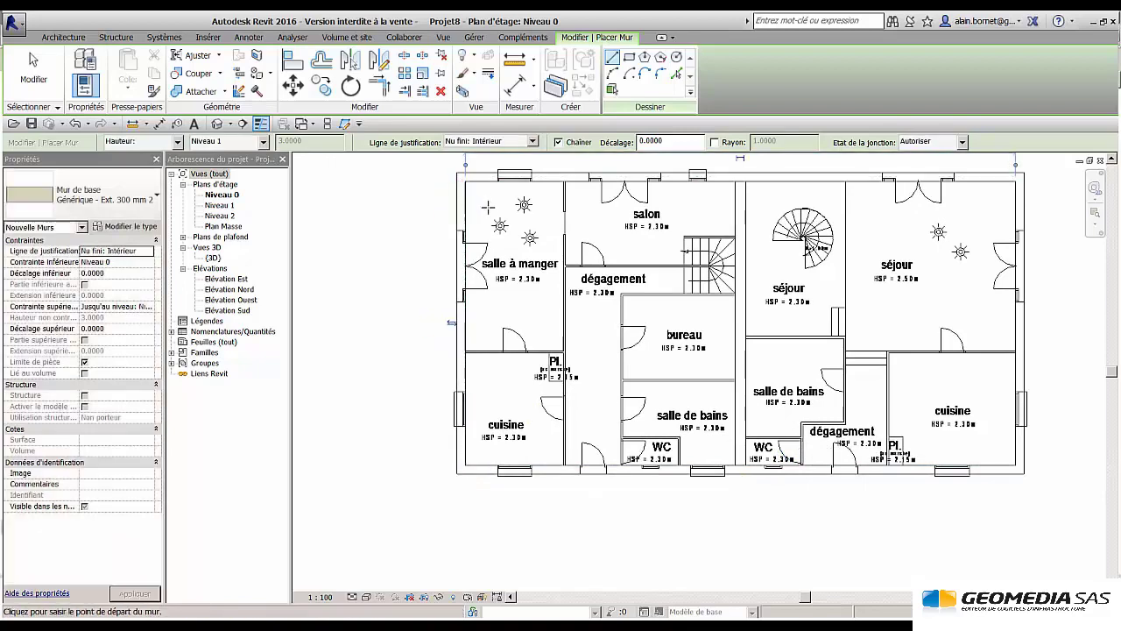
pyautogui.press('Escape')
pyautogui.press('Escape')
# - Open the {3D} view and tile it beside the Niveau 0 floor plan
pyautogui.click(212, 257)
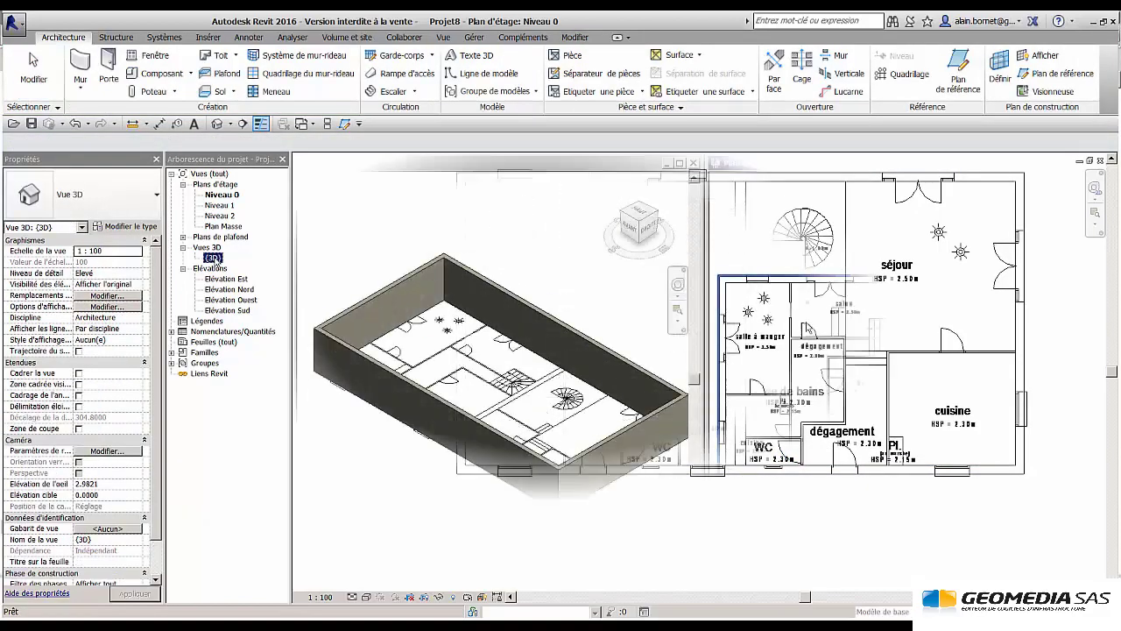
pyautogui.press('w')
pyautogui.press('t')
# - Draw a Générique - Ext. 300 mm 2 wall between the two dwellings, from the upper to the lower exterior wall
pyautogui.press('w')
pyautogui.press('a')
pyautogui.click(902, 281)
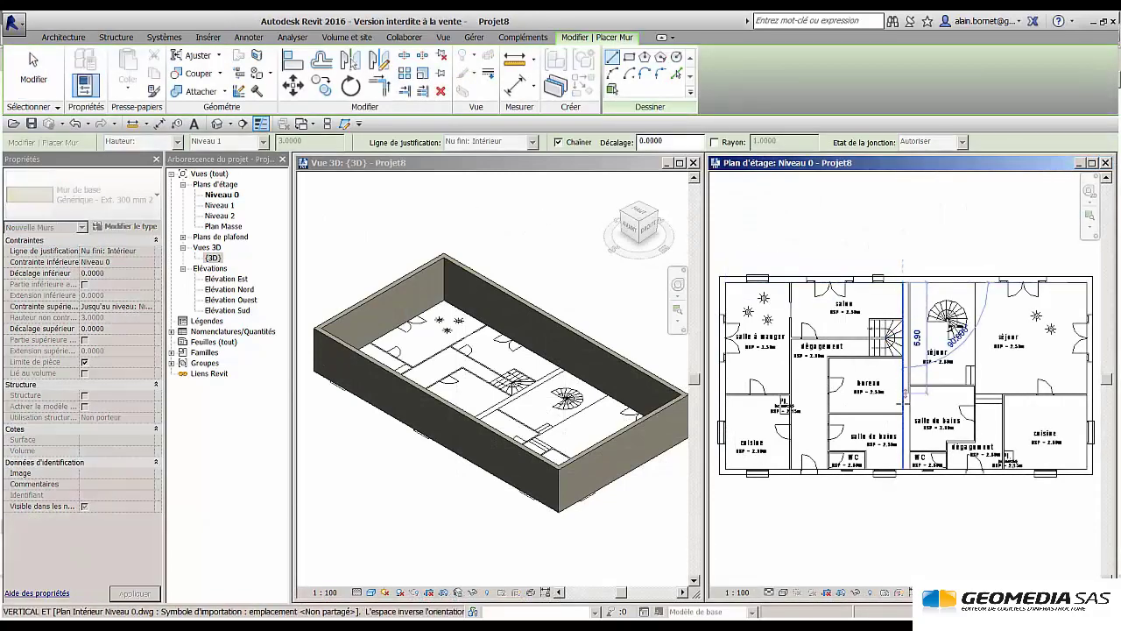
pyautogui.click(903, 471)
pyautogui.press('Escape')
pyautogui.press('Escape')
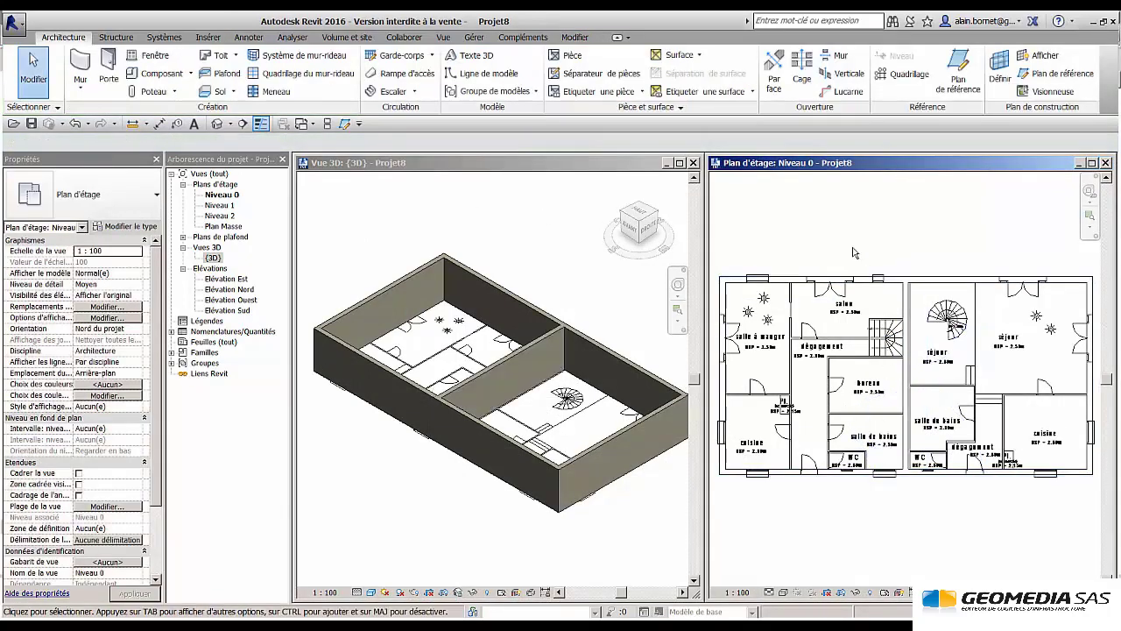
# - Draw an Int. Plâtre 70 mm partition separating the salle à manger and cuisine from the salon and dégagement, down to the lower exterior wall
pyautogui.press('w')
pyautogui.press('a')
pyautogui.click(156, 194)
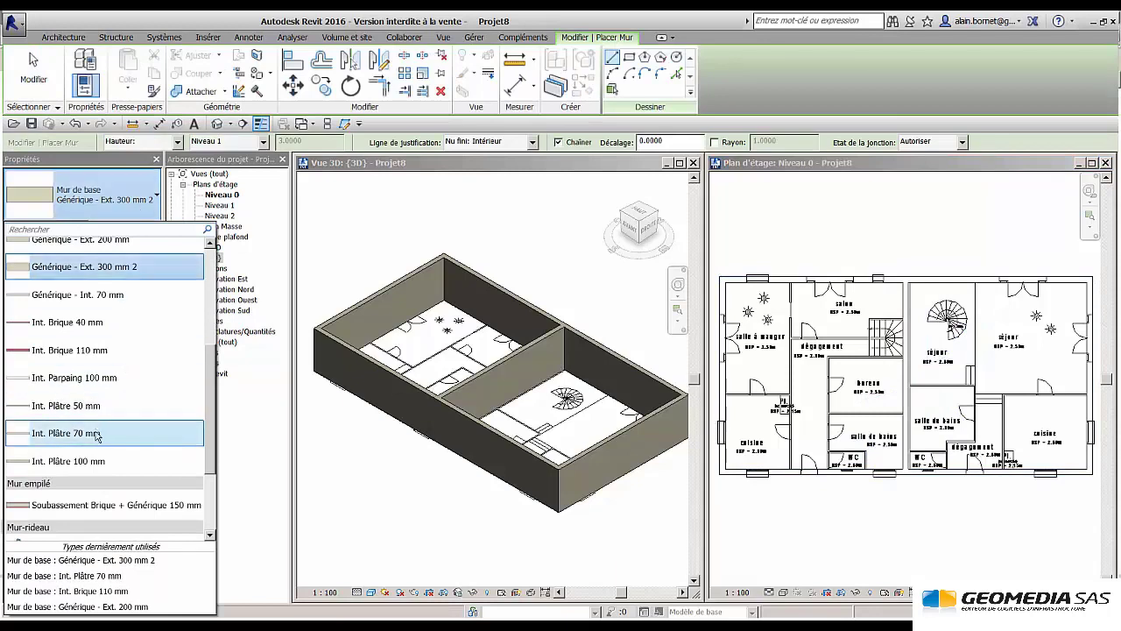
pyautogui.click(52, 430)
pyautogui.scroll(3, 780, 287)
pyautogui.click(798, 275)
pyautogui.moveTo(801, 393); pyautogui.dragTo(810, 274, button='middle')
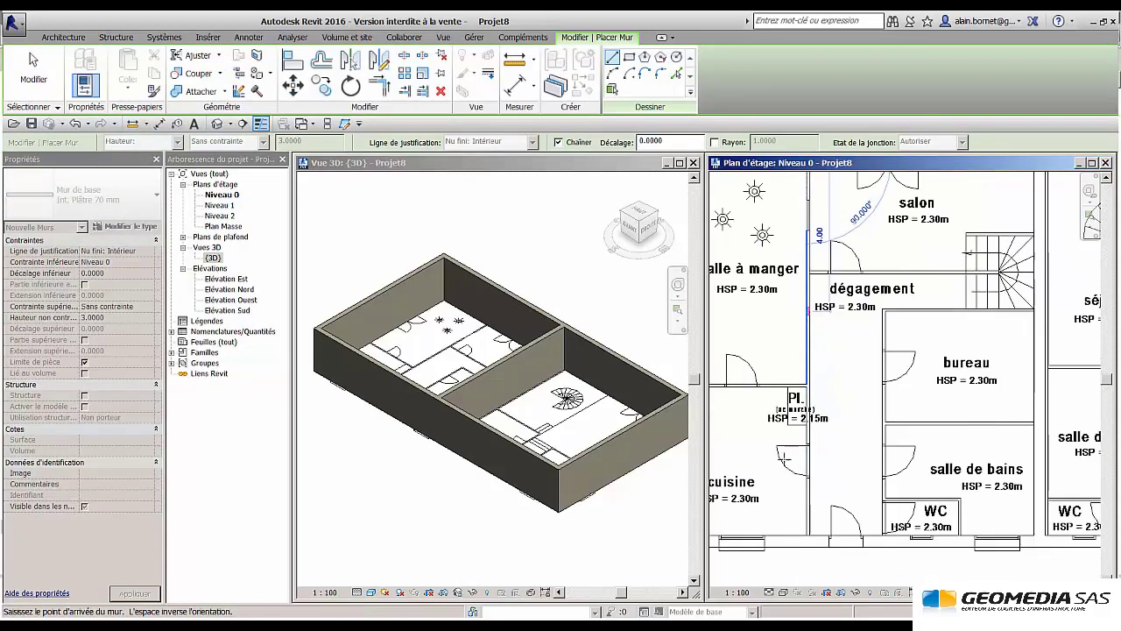
pyautogui.click(808, 535)
pyautogui.moveTo(812, 421); pyautogui.dragTo(893, 443, button='middle')
pyautogui.press('Escape')
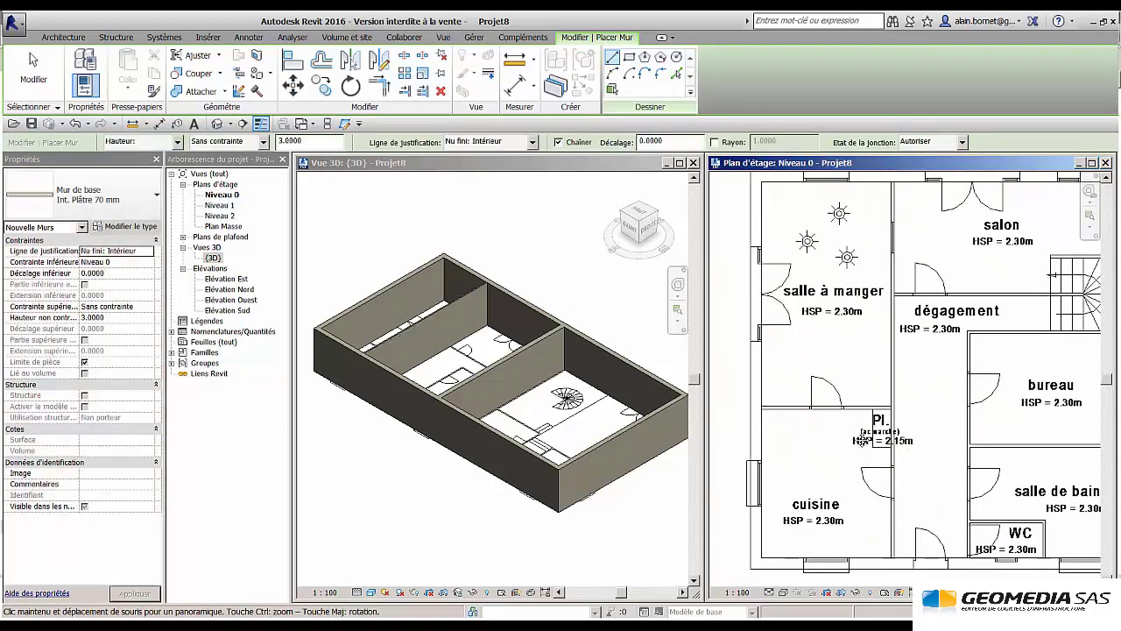
pyautogui.scroll(3, 902, 368)
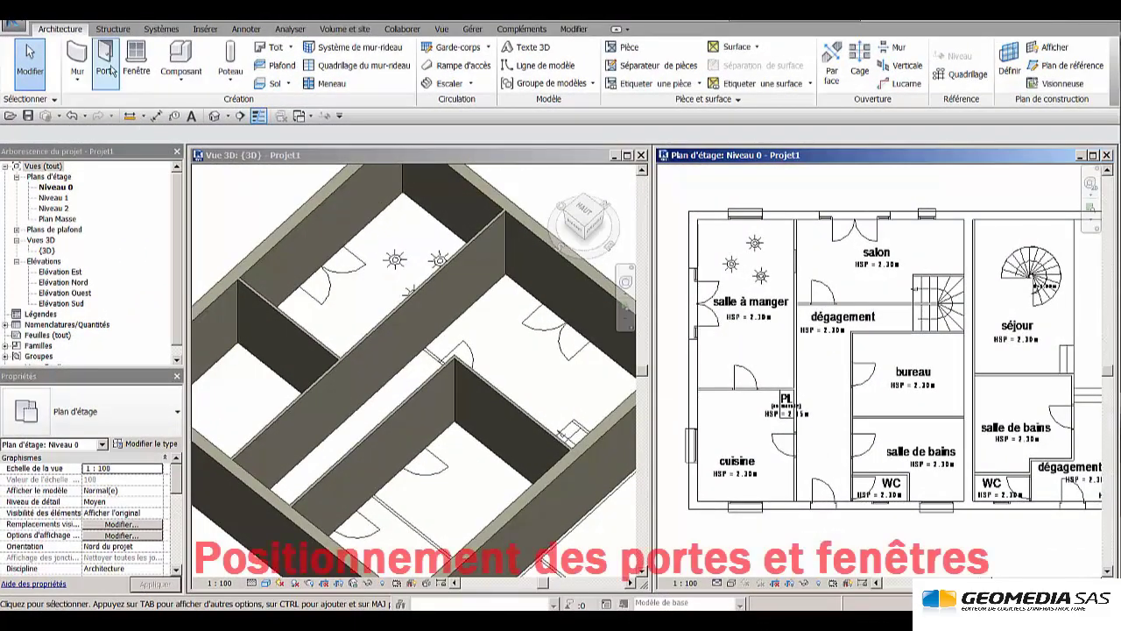
# - Place Int. Simple PP (0.83m x 2.04m) doors at the salle de bains and bureau openings in the corridor wall
pyautogui.click(107, 63)
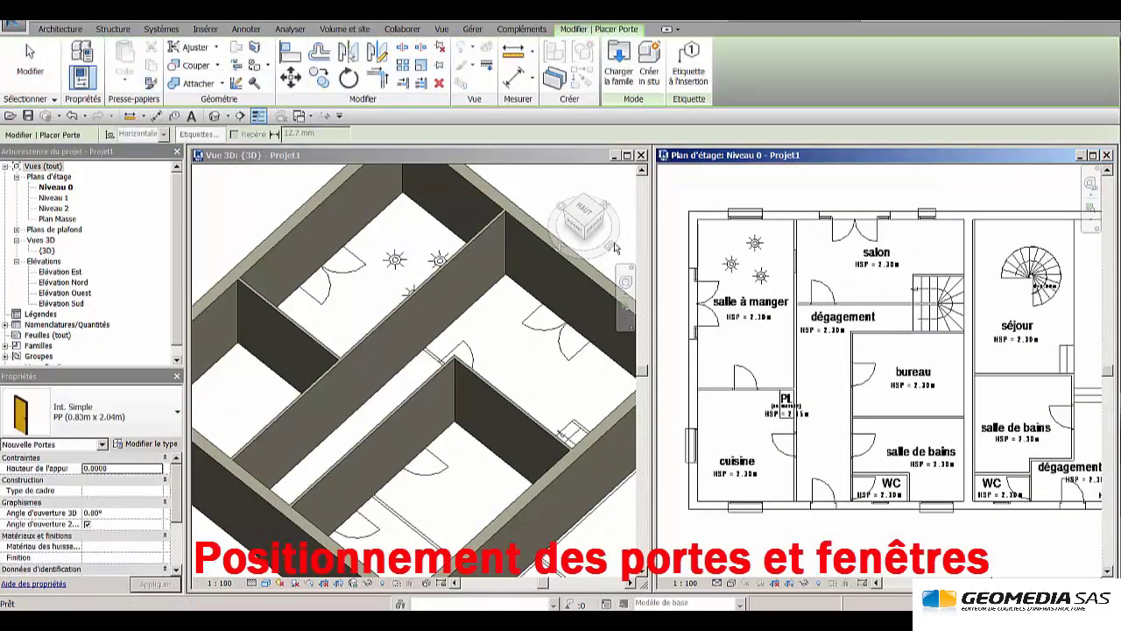
pyautogui.click(846, 444)
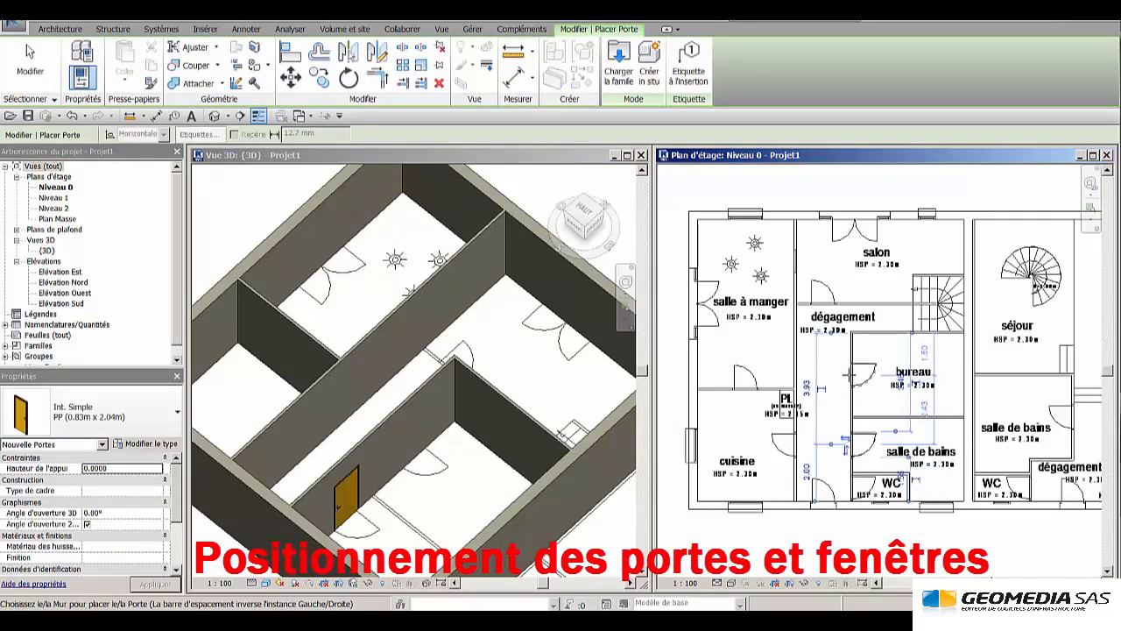
pyautogui.click(847, 373)
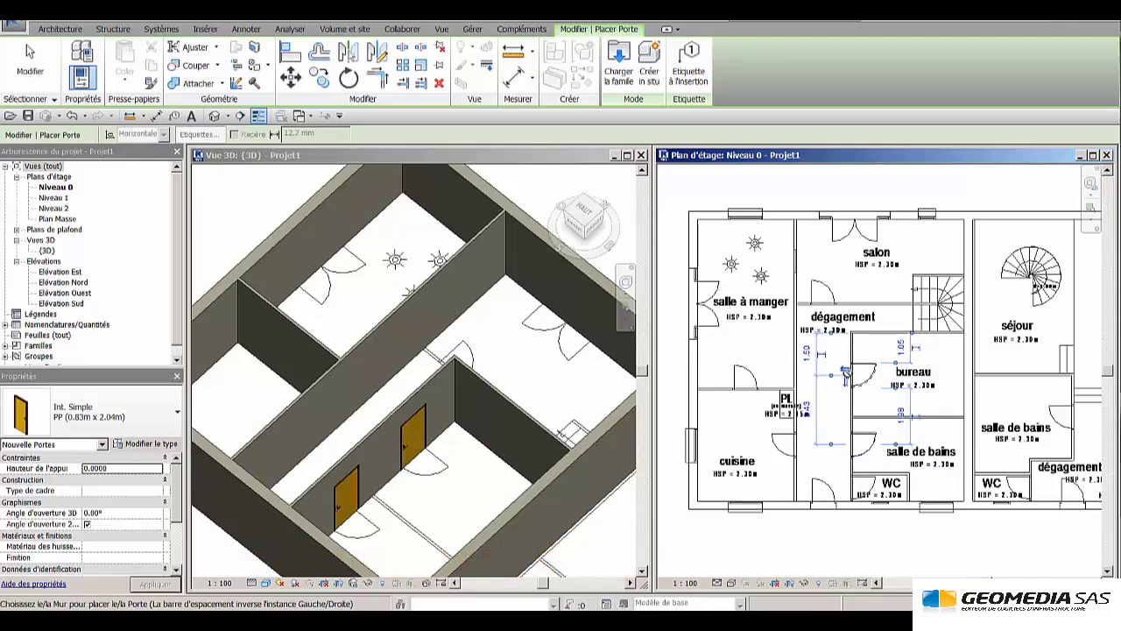
pyautogui.press('Escape')
pyautogui.press('Escape')
# - Place PF 2 Vantaux droits 1.60m x 2.15m 2 French windows in the exterior walls of the salon and the salle à manger
pyautogui.click(141, 63)
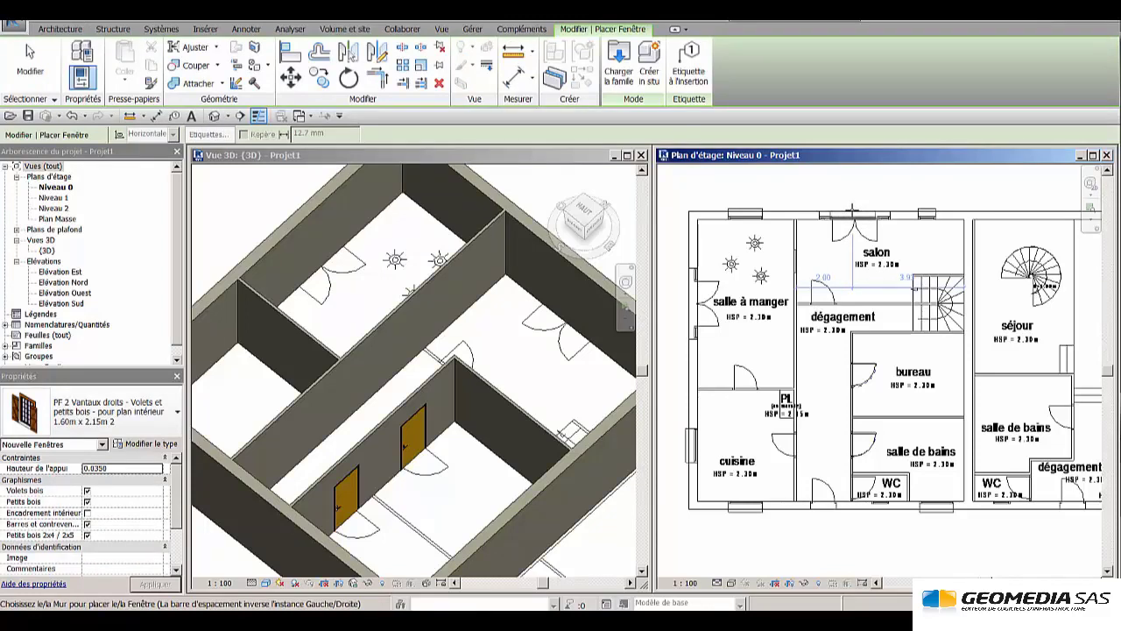
pyautogui.click(851, 211)
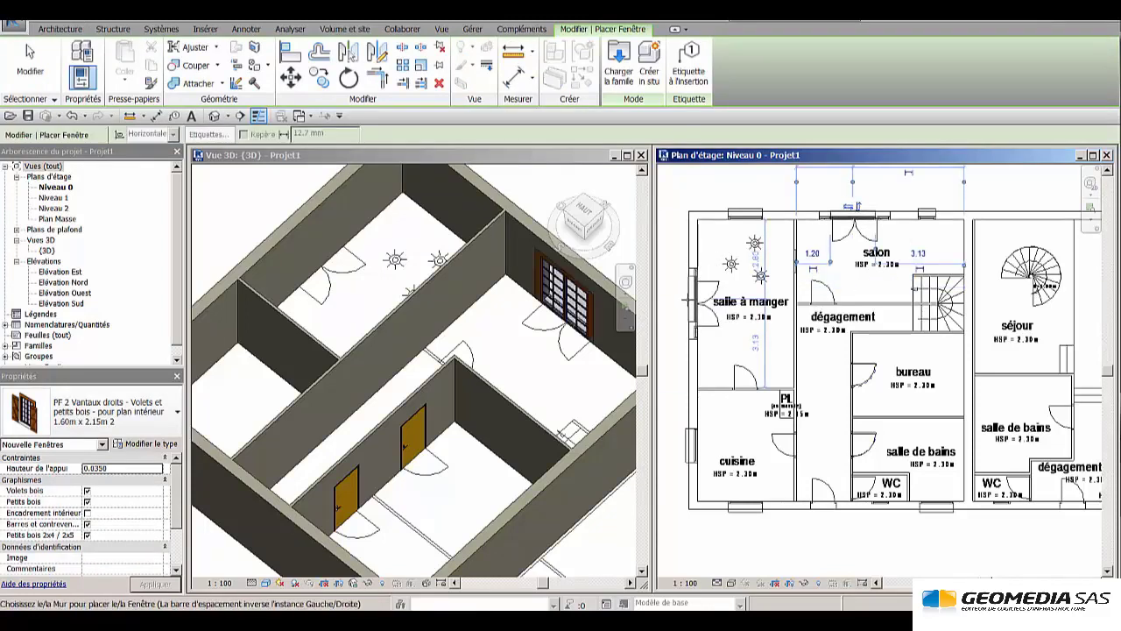
pyautogui.click(687, 301)
pyautogui.press('Escape')
pyautogui.press('Escape')
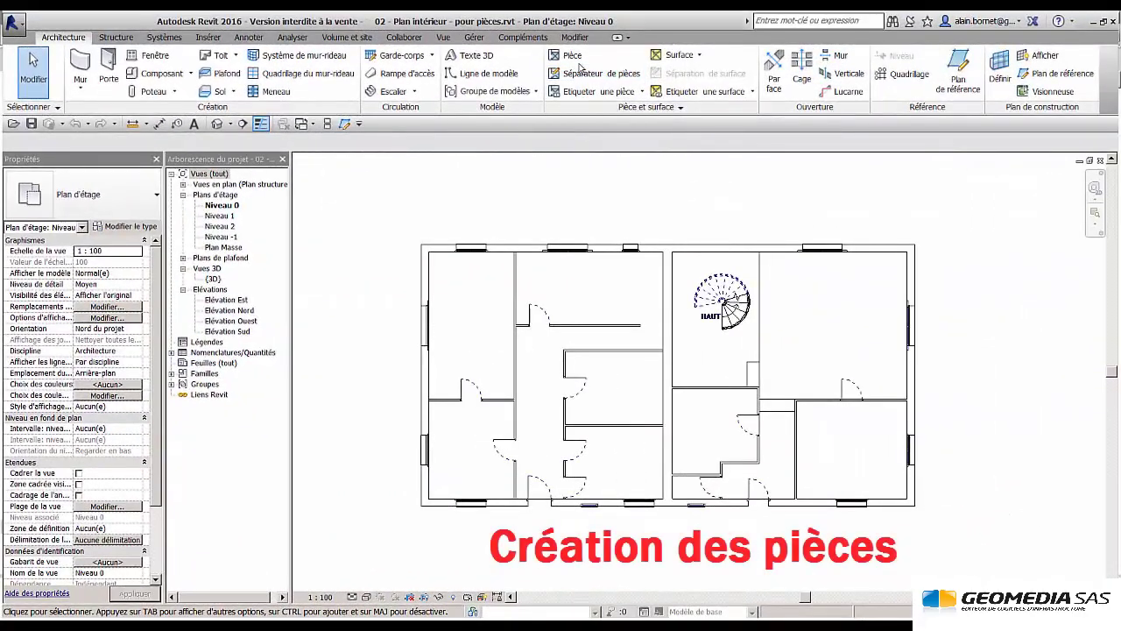
# - Create tagged rooms in the five enclosed spaces of the western dwelling on Niveau 0
pyautogui.click(575, 56)
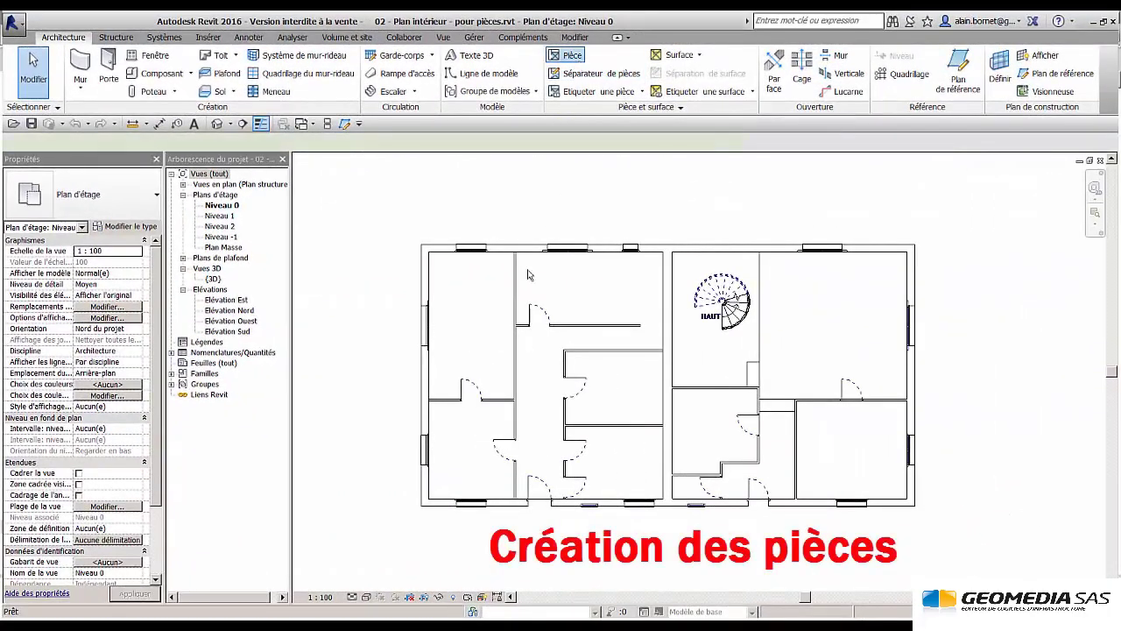
pyautogui.click(470, 311)
pyautogui.click(477, 444)
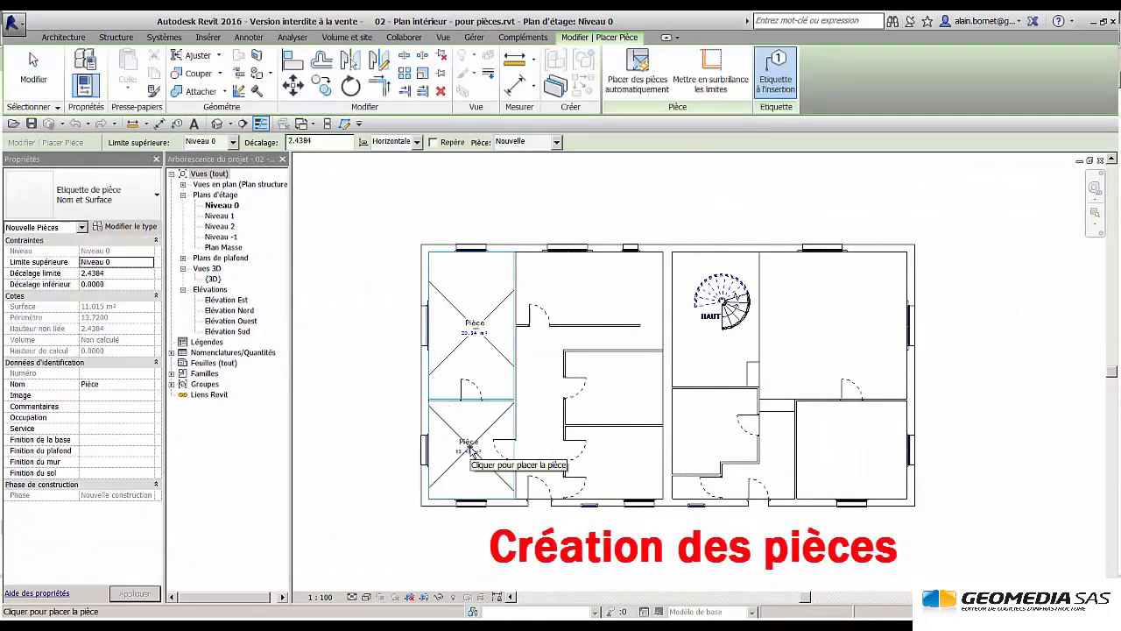
pyautogui.click(592, 309)
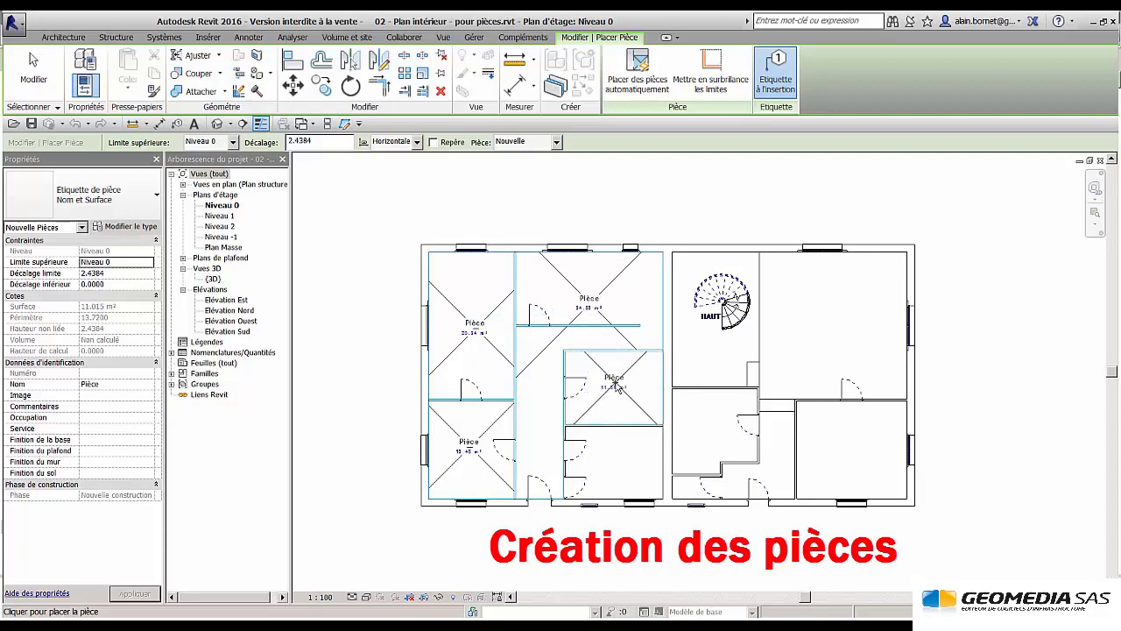
pyautogui.click(617, 386)
pyautogui.click(615, 463)
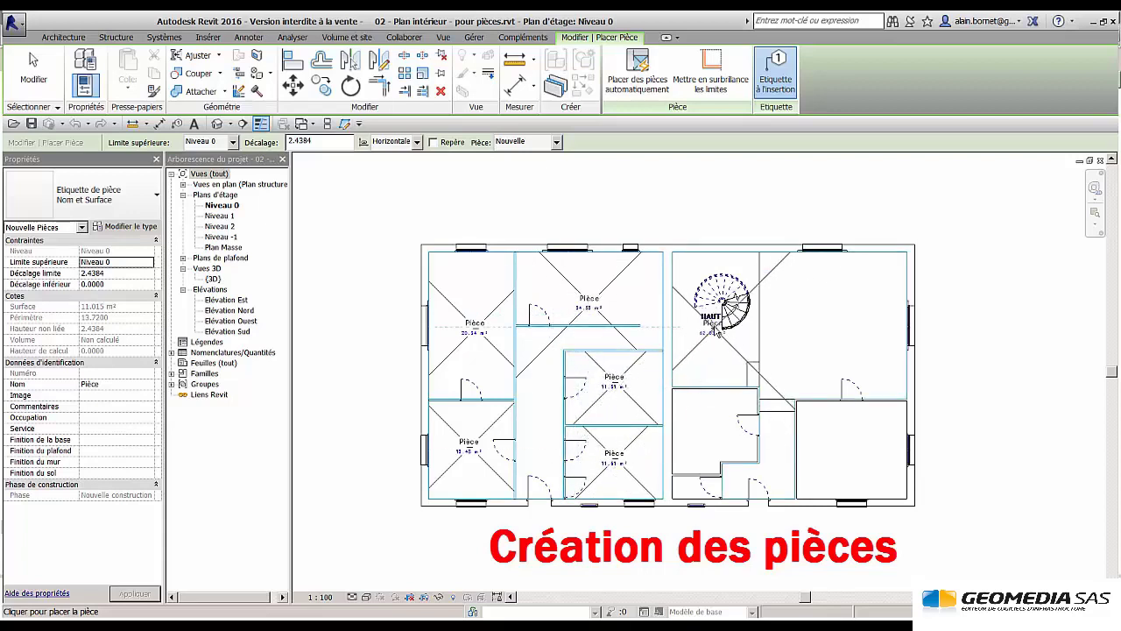
# - Create tagged rooms in the eastern dwelling: the spiral-stair space, the bathroom, the small WC and the corner kitchen
pyautogui.click(718, 330)
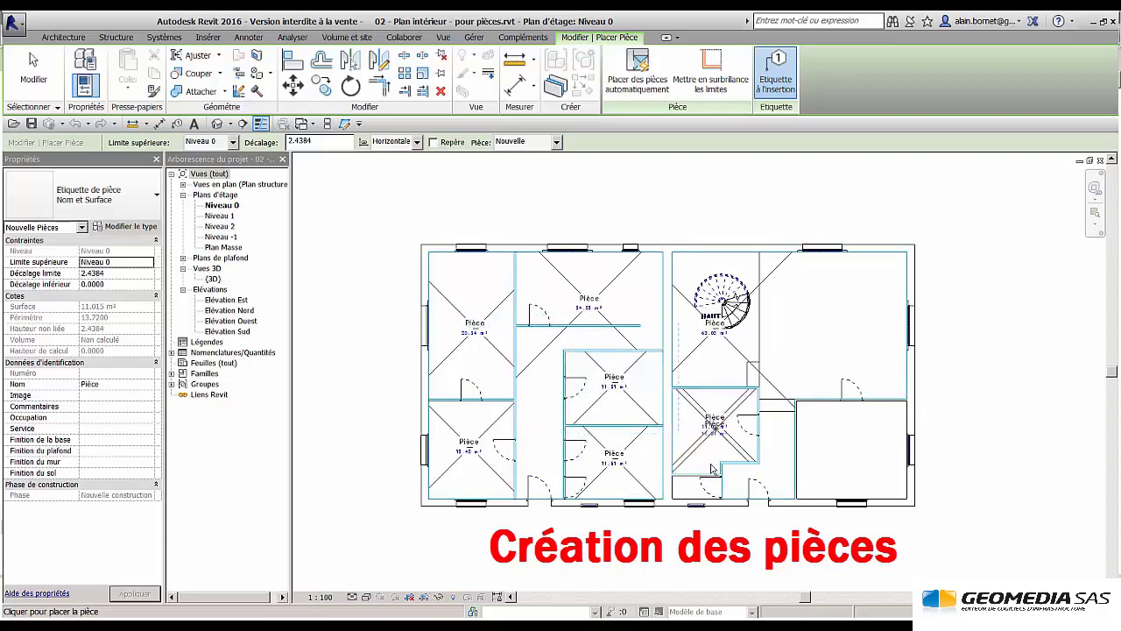
pyautogui.click(700, 489)
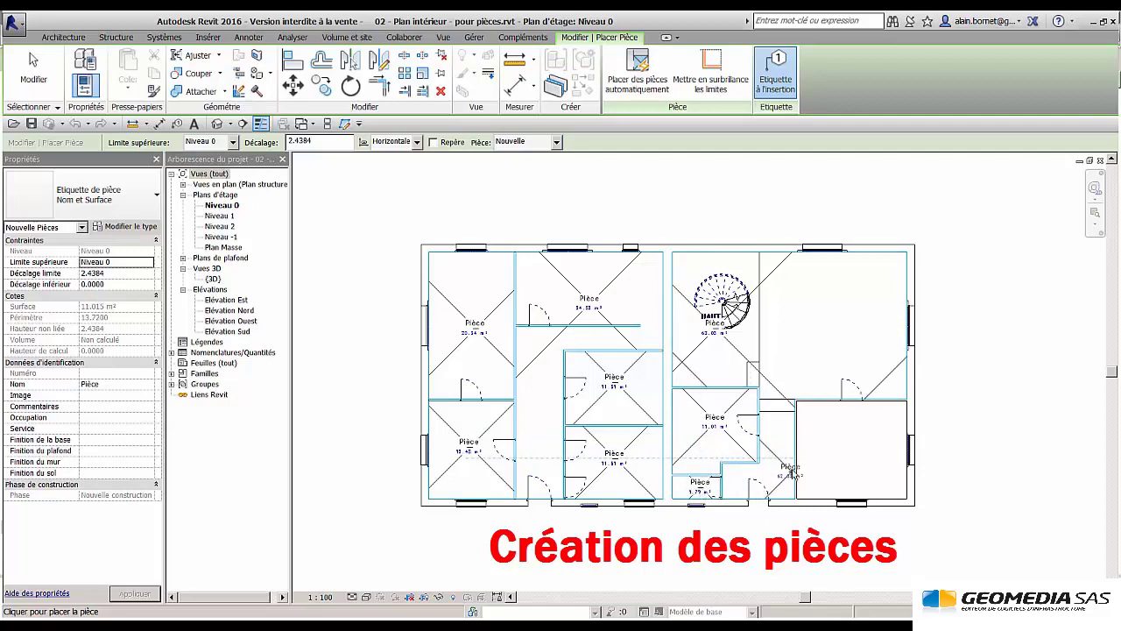
pyautogui.click(848, 454)
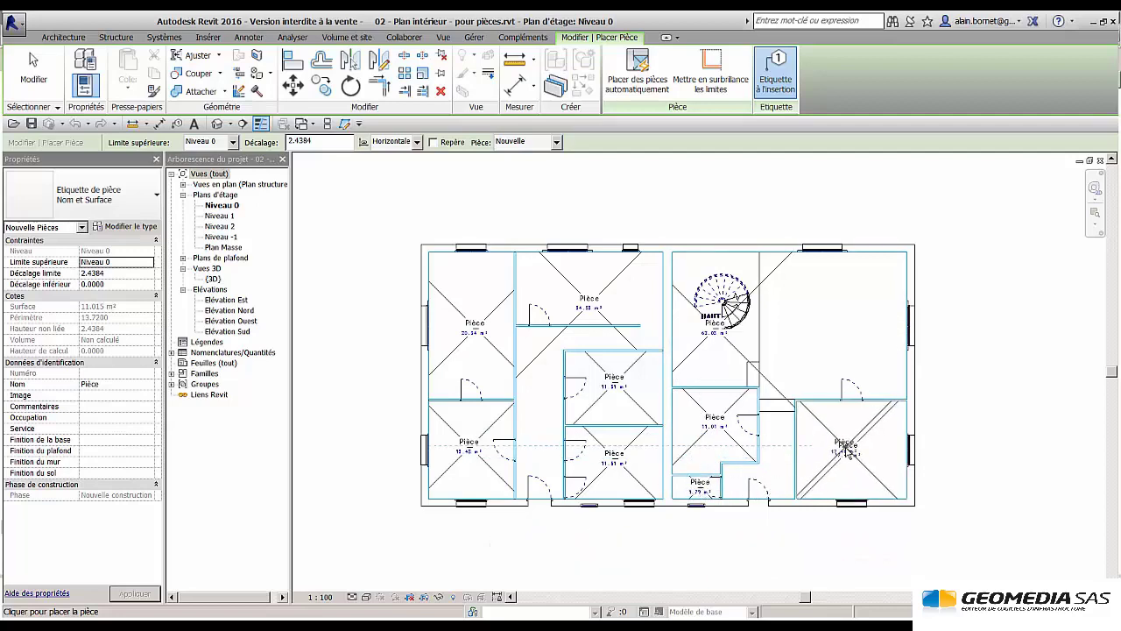
pyautogui.press('Escape')
pyautogui.press('Escape')
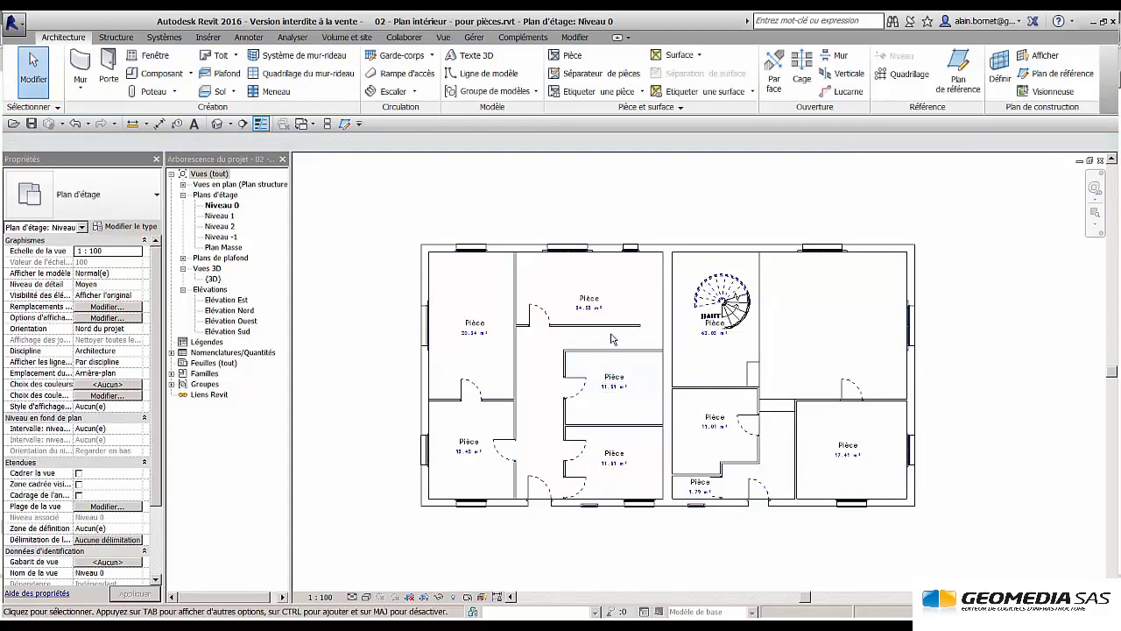
# - Draw a room separation line from the free end of the salon partition to the wall between the two dwellings
pyautogui.scroll(3, 605, 331)
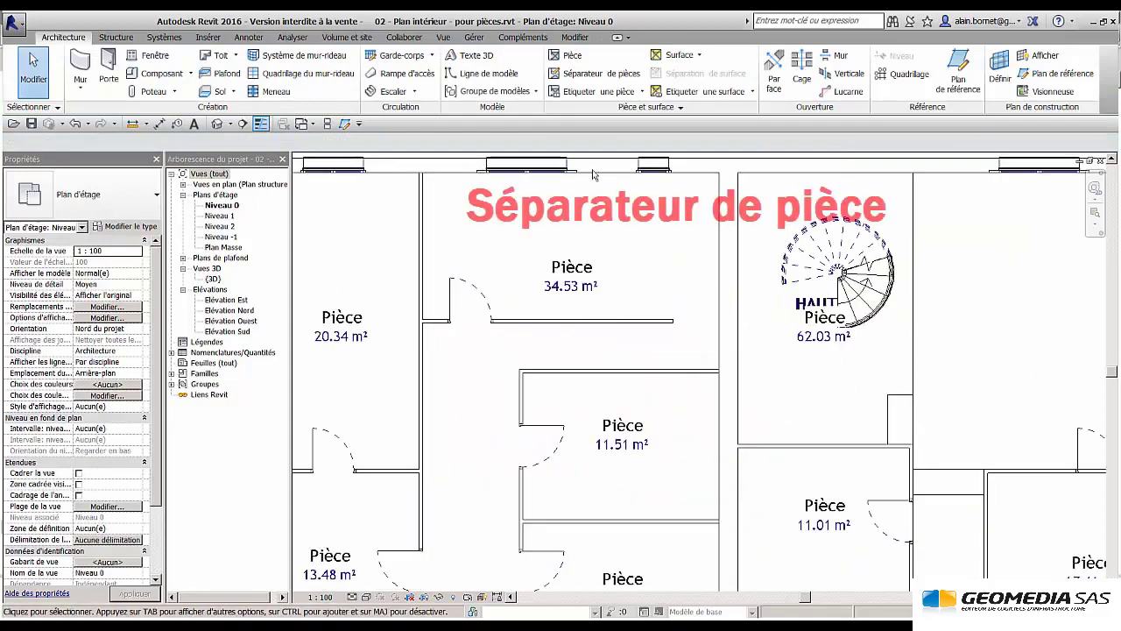
pyautogui.click(601, 73)
pyautogui.scroll(2, 682, 301)
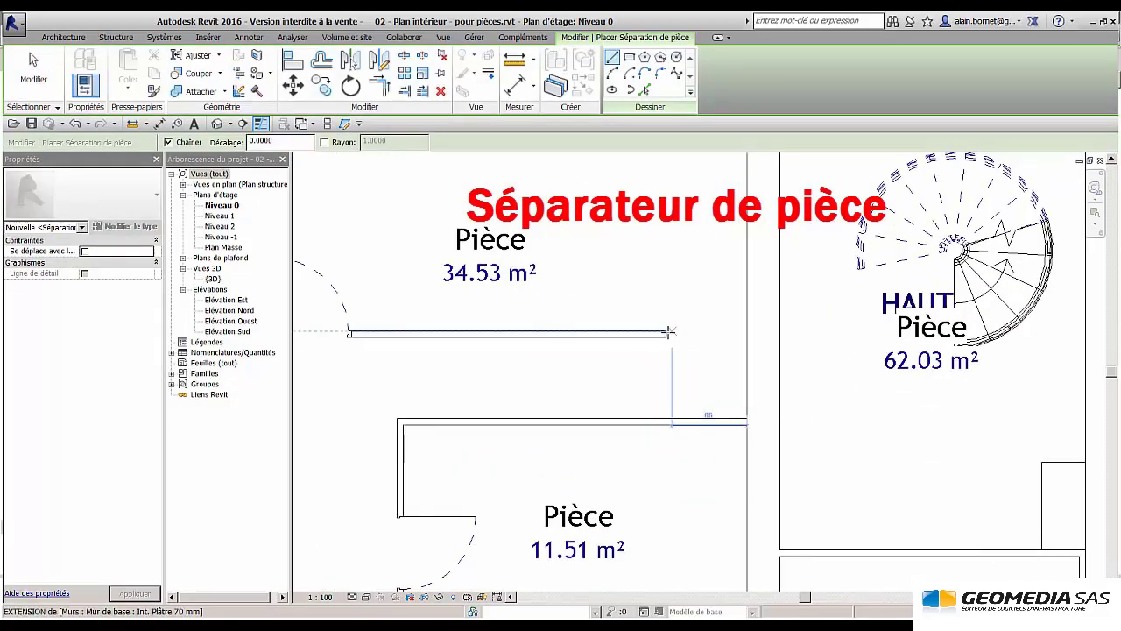
pyautogui.click(665, 333)
pyautogui.click(743, 334)
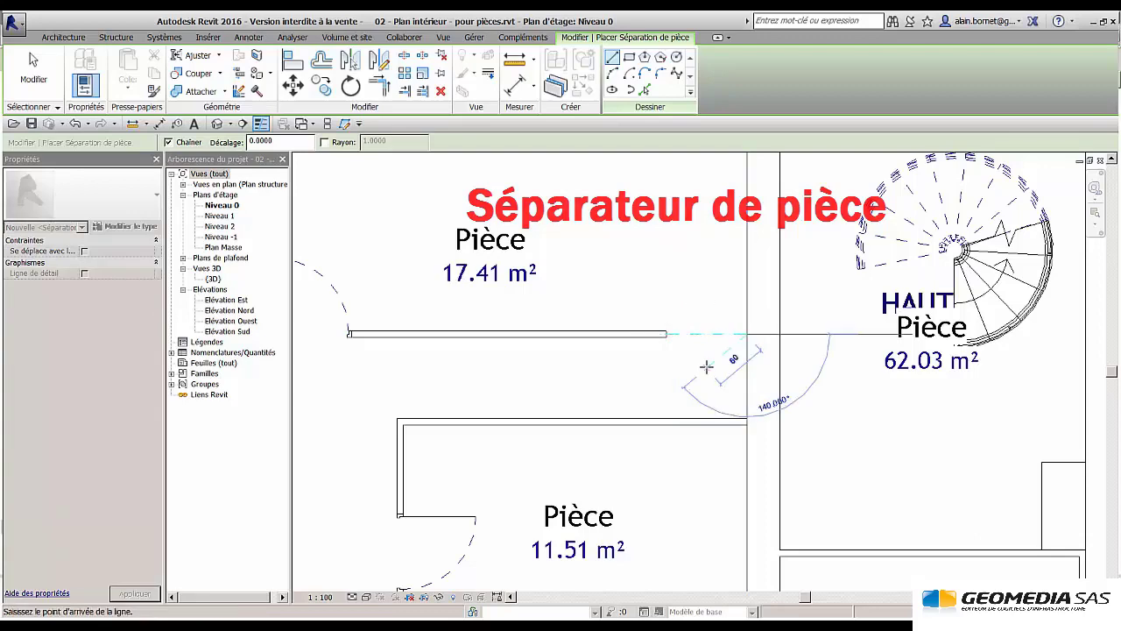
pyautogui.press('Escape')
pyautogui.press('Escape')
pyautogui.scroll(-2, 672, 374)
pyautogui.scroll(-1, 671, 374)
pyautogui.scroll(-1, 674, 279)
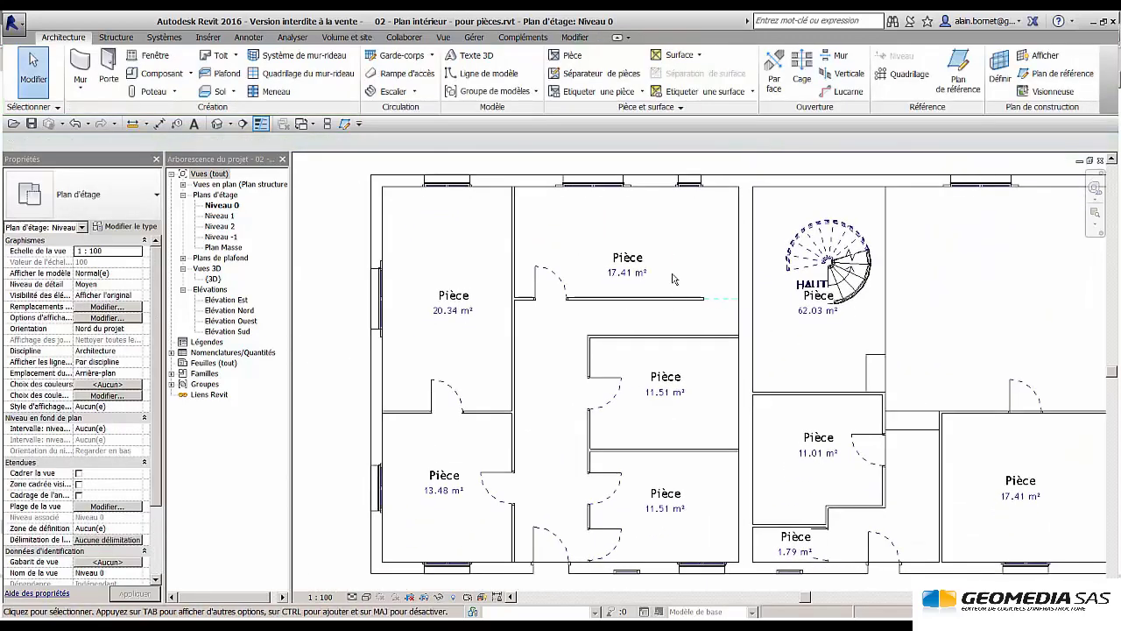
pyautogui.click(660, 242)
pyautogui.press('Escape')
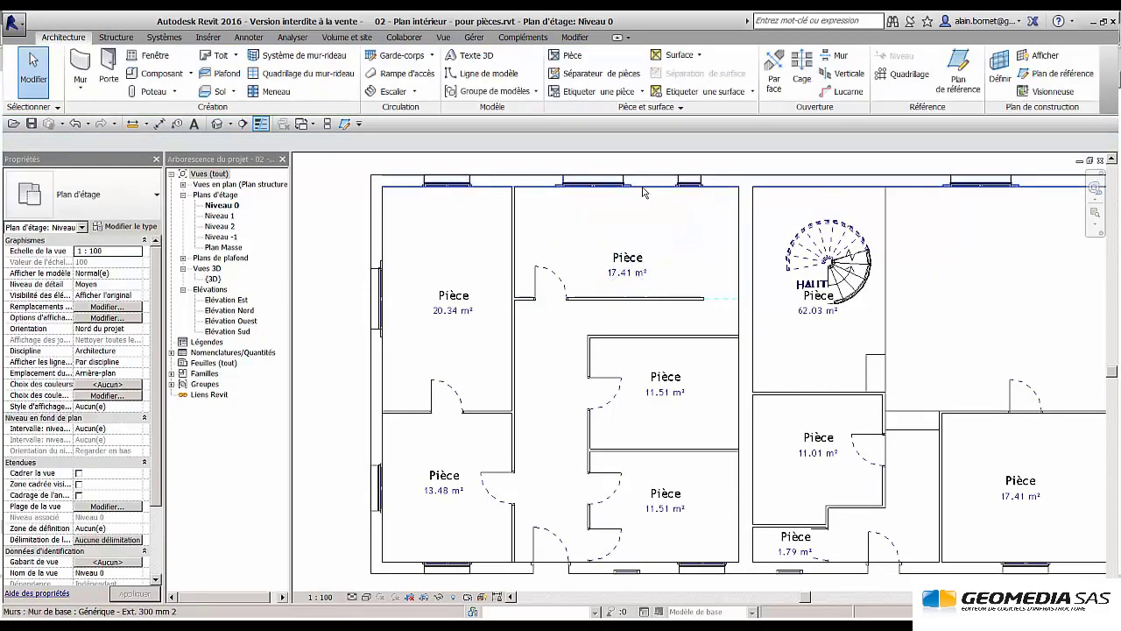
# - Create a tagged room in the L-shaped entrance hall of the western dwelling
pyautogui.click(575, 59)
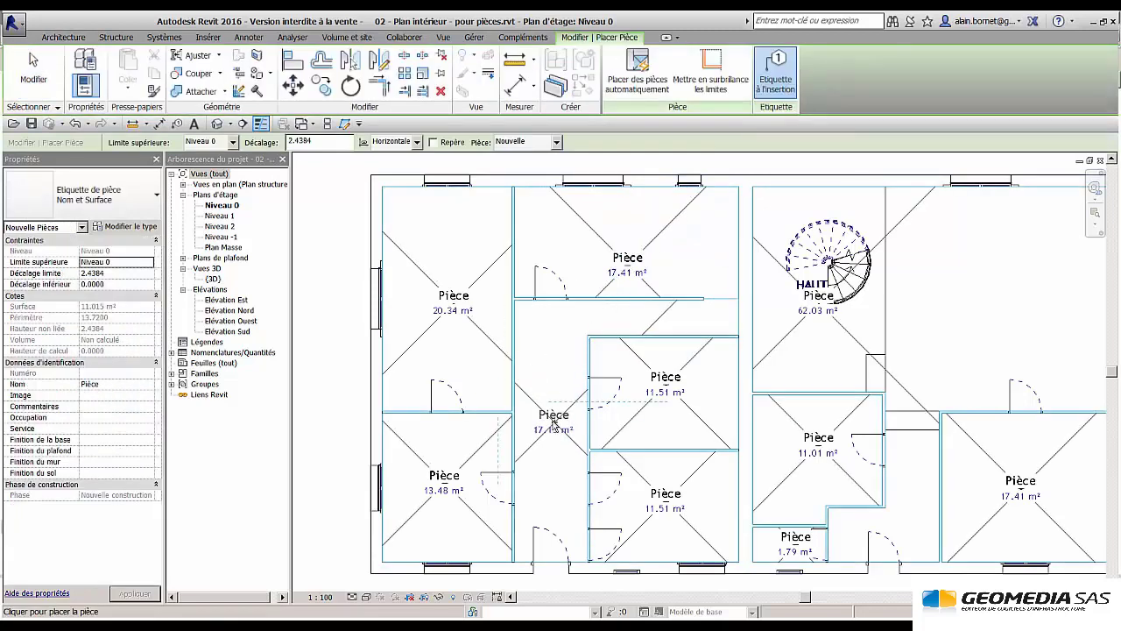
pyautogui.click(553, 418)
pyautogui.press('Escape')
pyautogui.press('Escape')
# - Rename the 20.34 m² room in the western dwelling as Chambre
pyautogui.scroll(1, 431, 354)
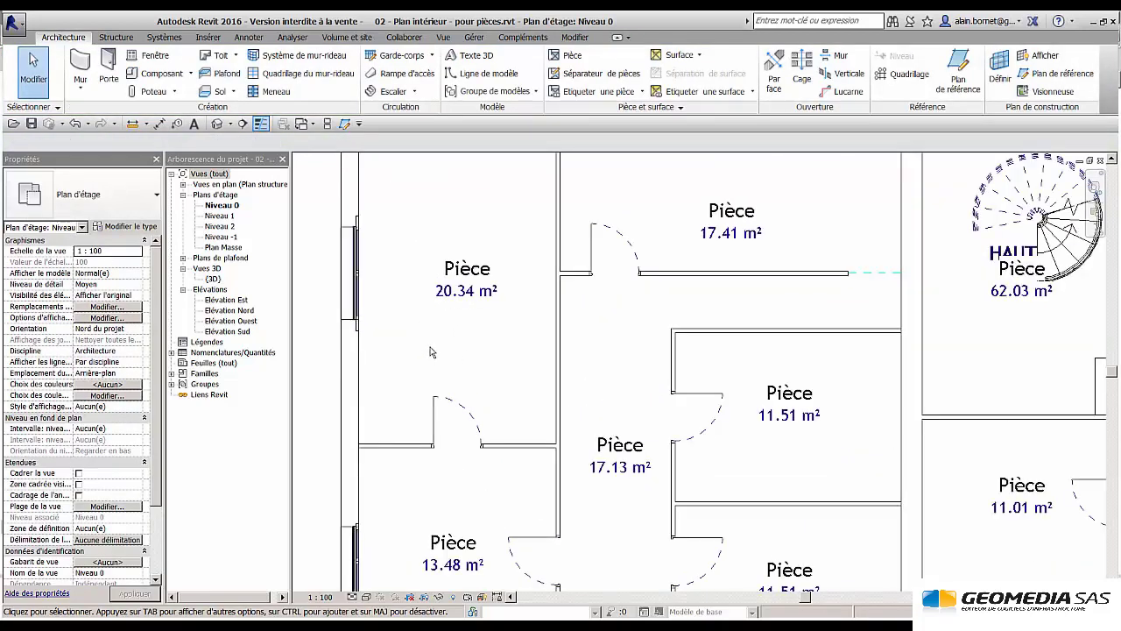
pyautogui.scroll(1, 526, 392)
pyautogui.click(538, 312)
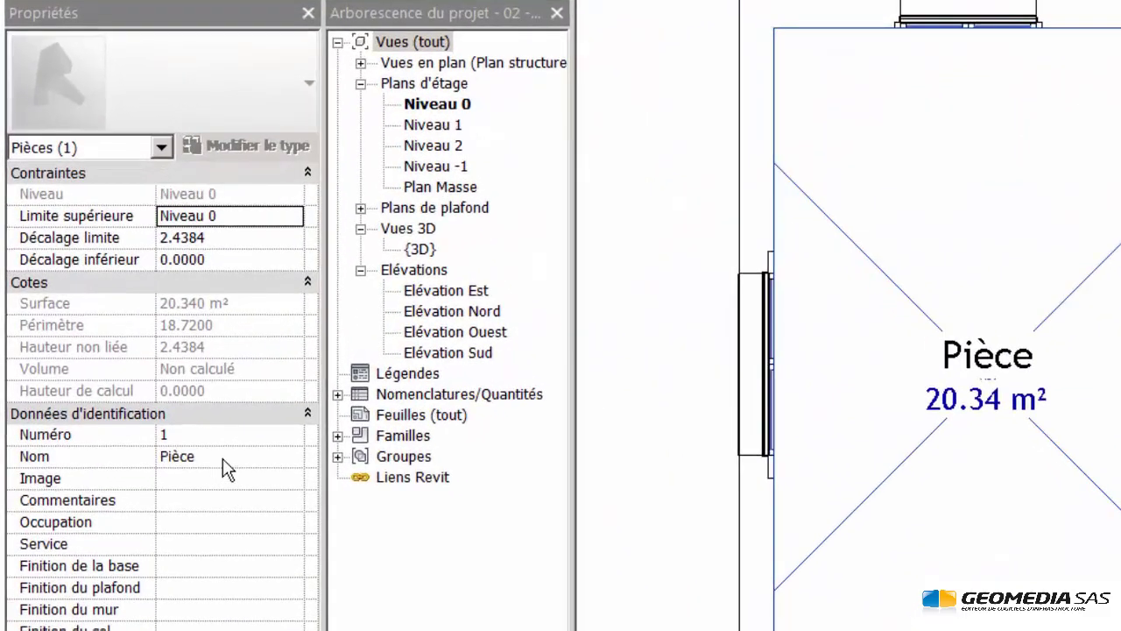
pyautogui.click(151, 408)
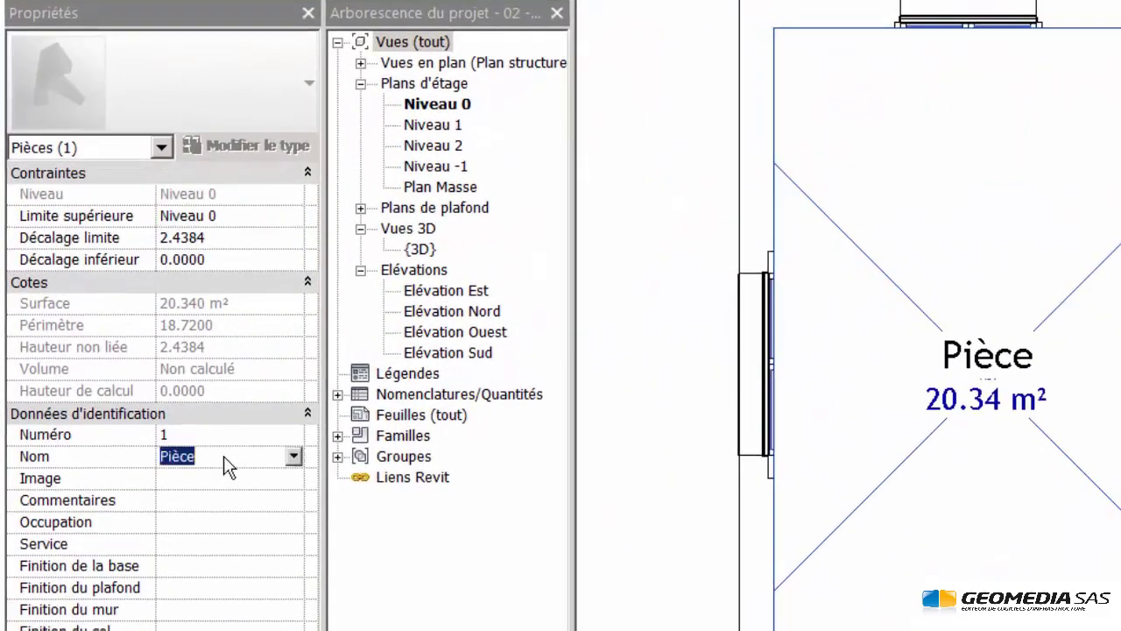
pyautogui.write('Chambre')
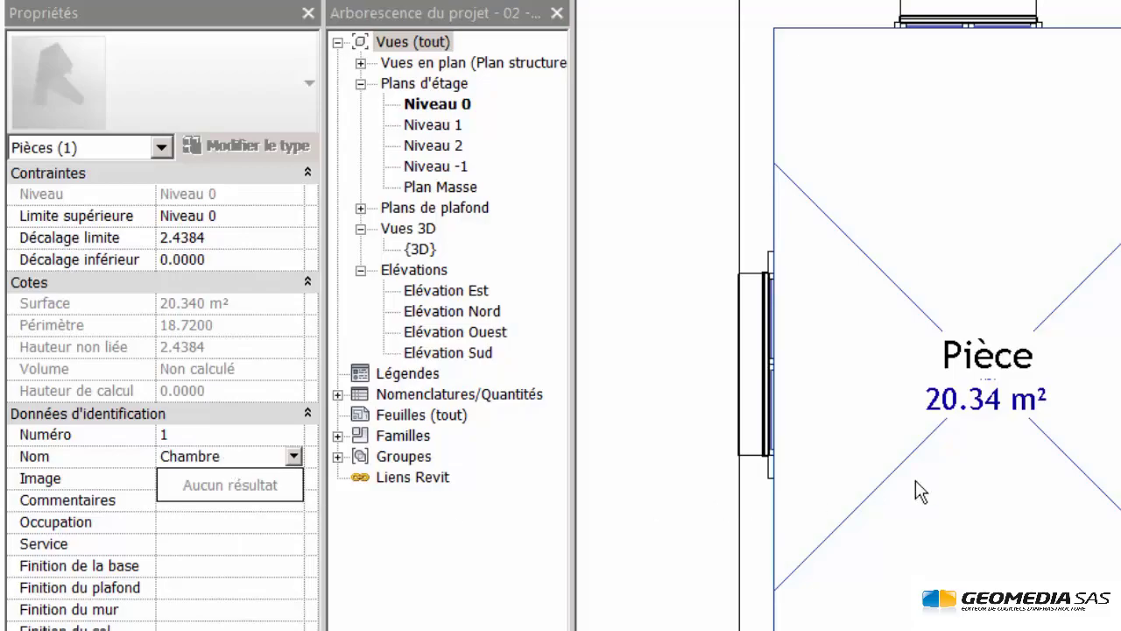
pyautogui.press('Return')
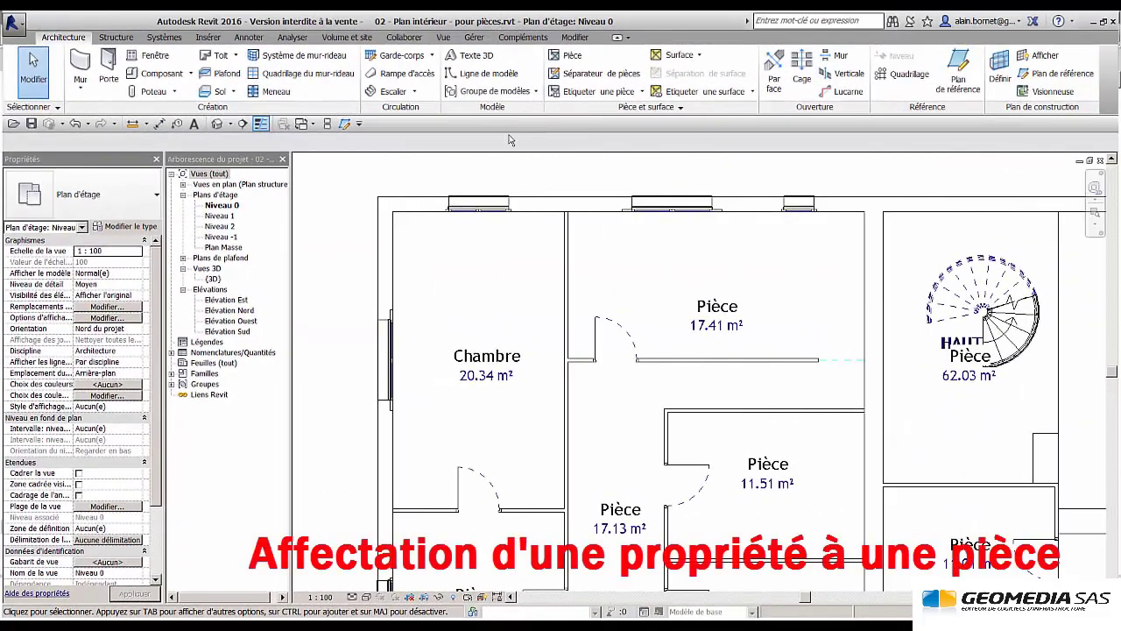
# - Add a project parameter named Revêtement, with parameter type Texte, grouped under Données
pyautogui.click(473, 38)
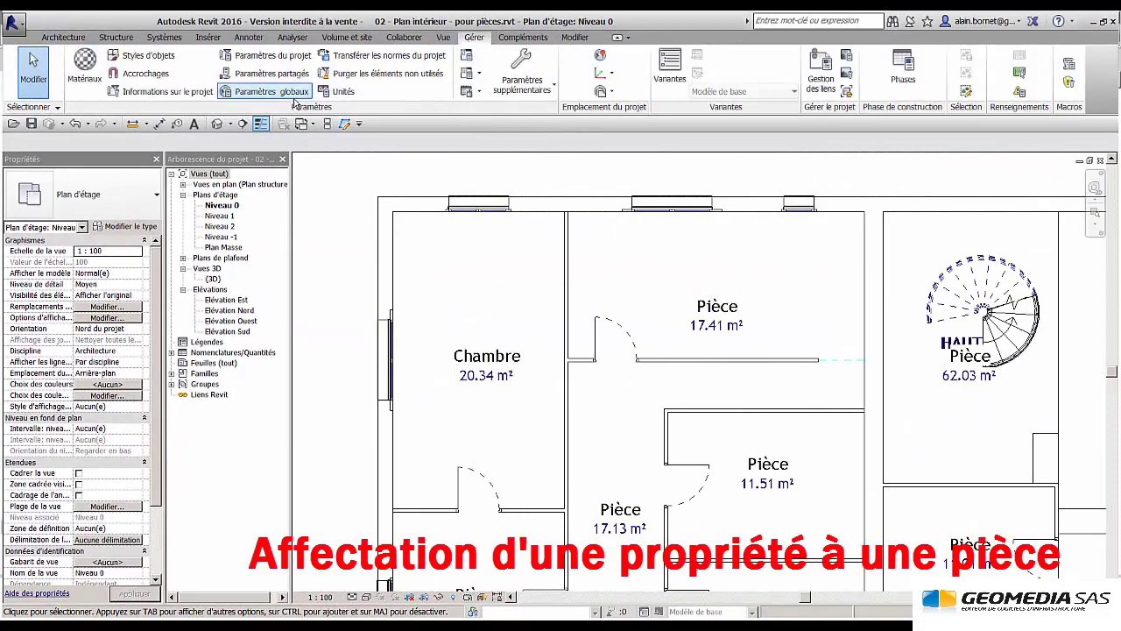
pyautogui.click(270, 56)
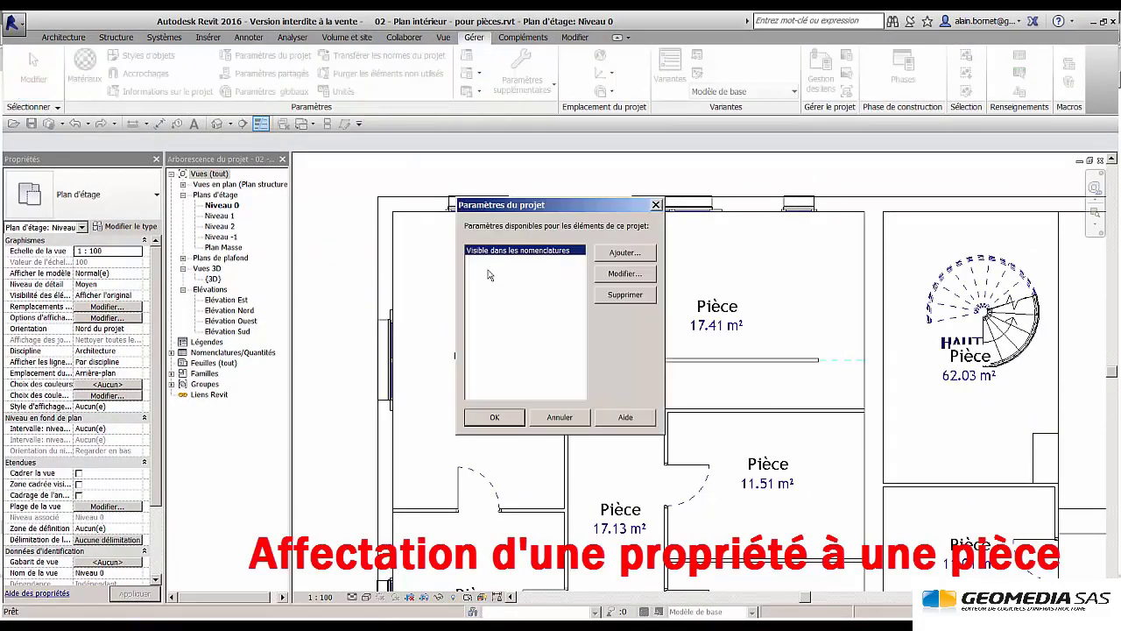
pyautogui.click(622, 253)
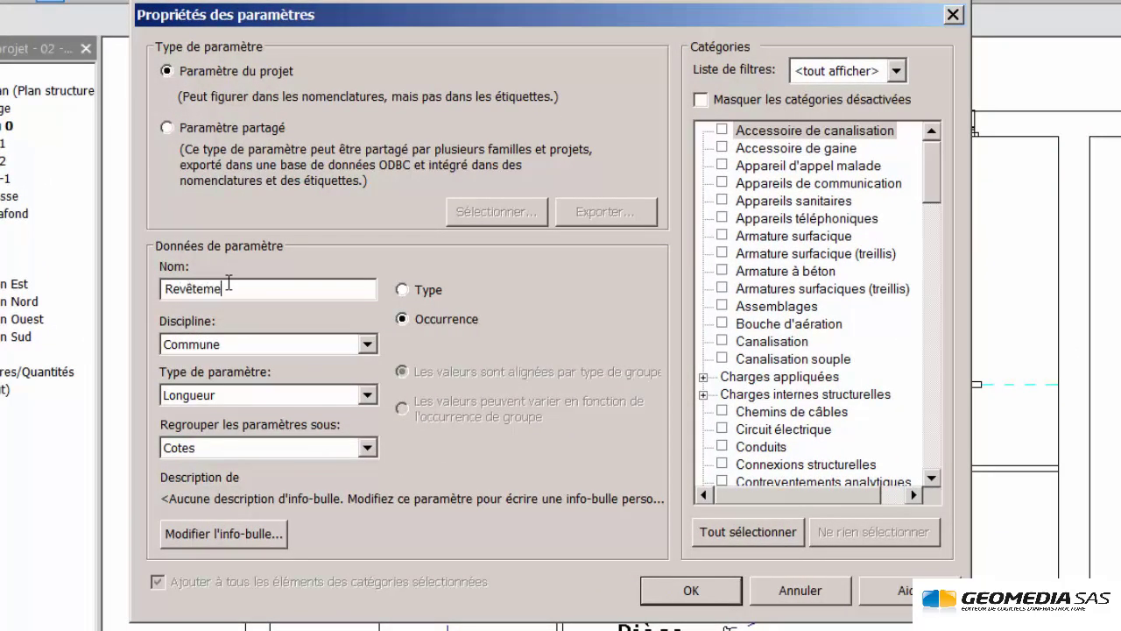
pyautogui.click(331, 388)
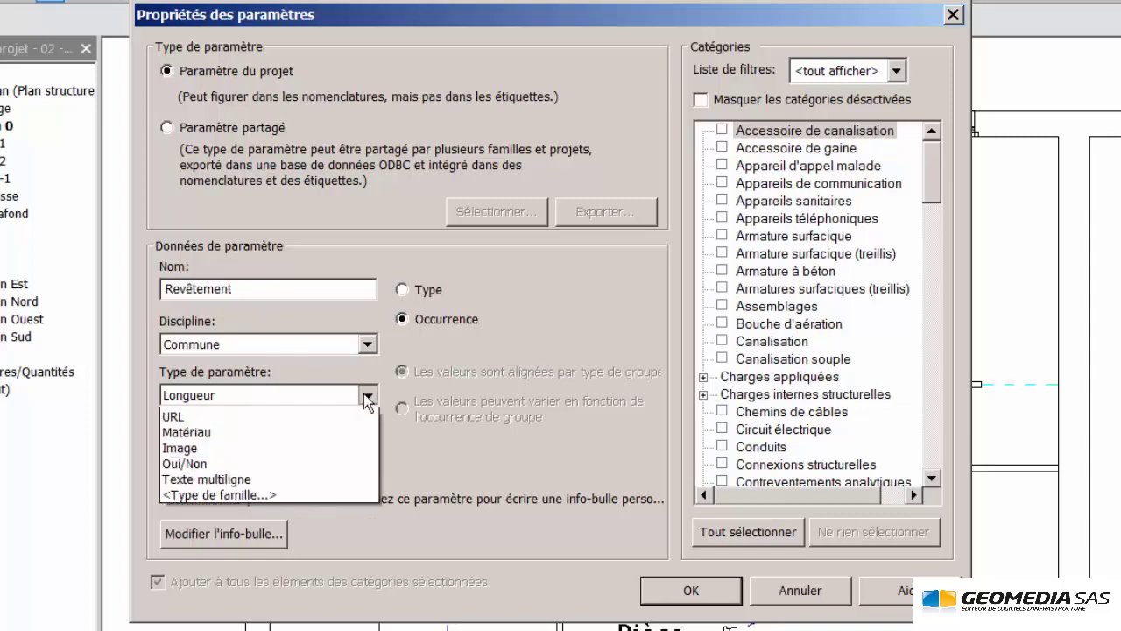
pyautogui.click(271, 417)
pyautogui.click(366, 448)
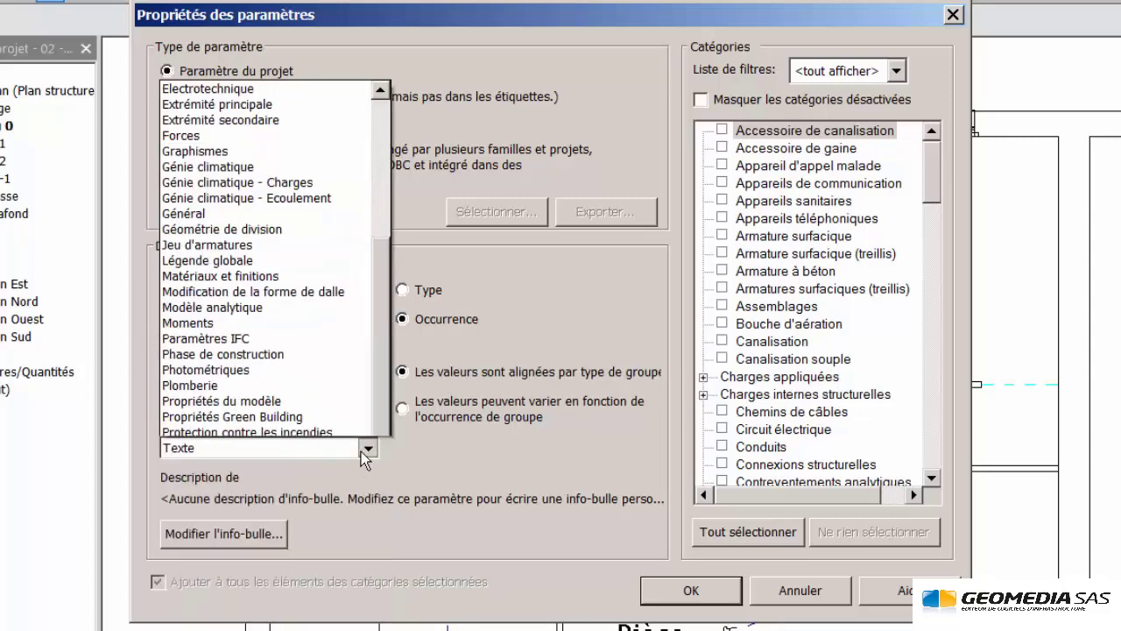
pyautogui.scroll(3, 302, 145)
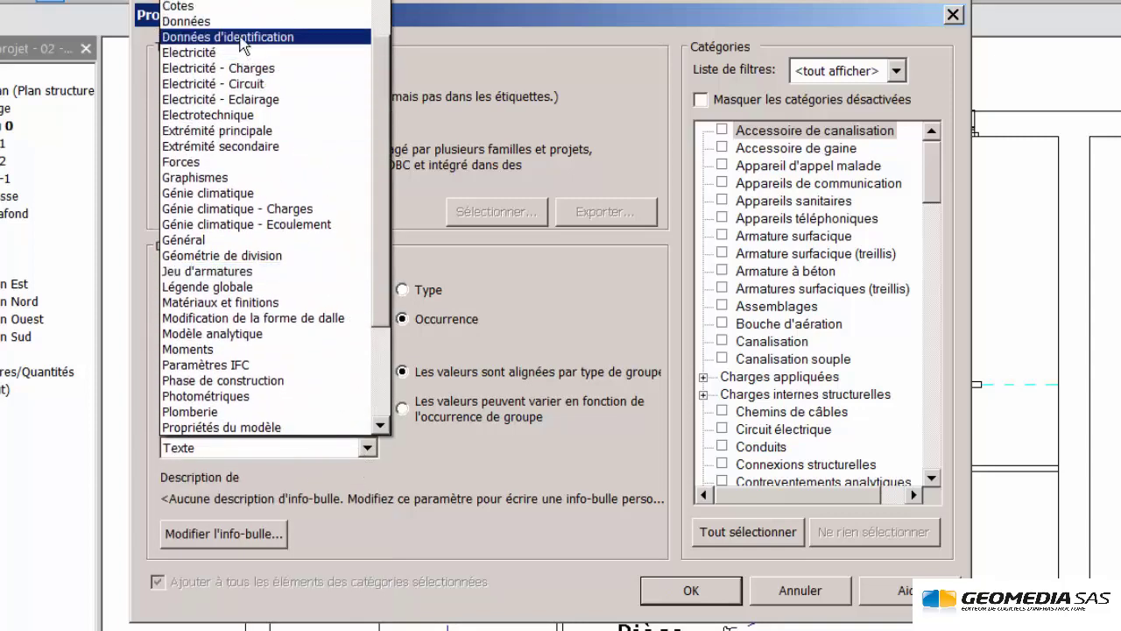
pyautogui.click(230, 21)
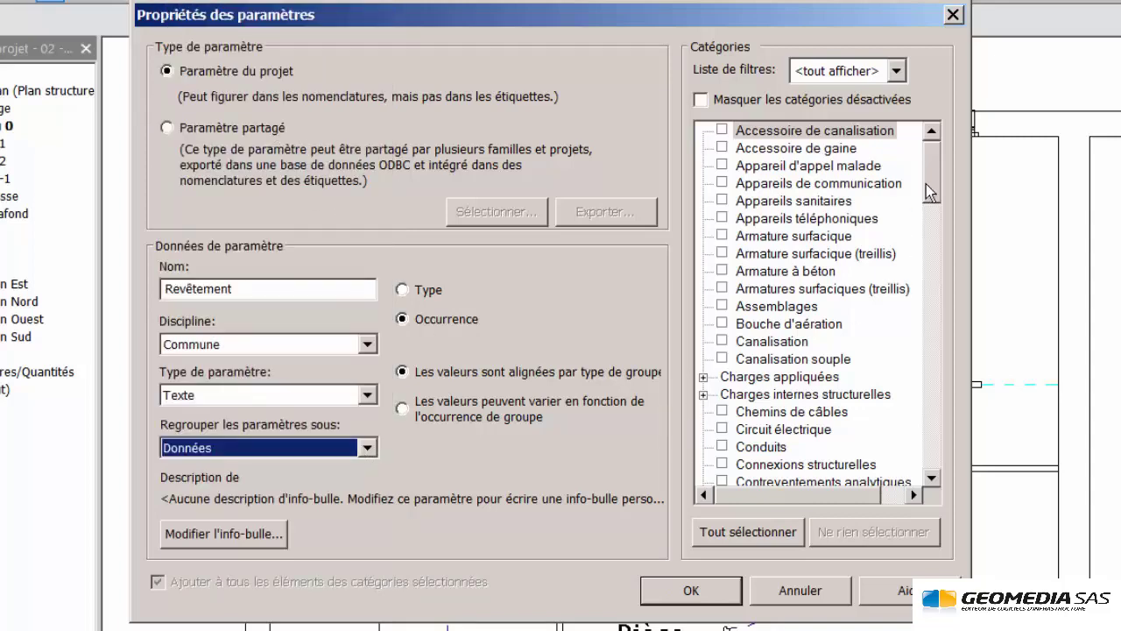
# - Assign the Revêtement parameter to the Pièces category and confirm the project parameters
pyautogui.moveTo(930, 192); pyautogui.dragTo(926, 363)
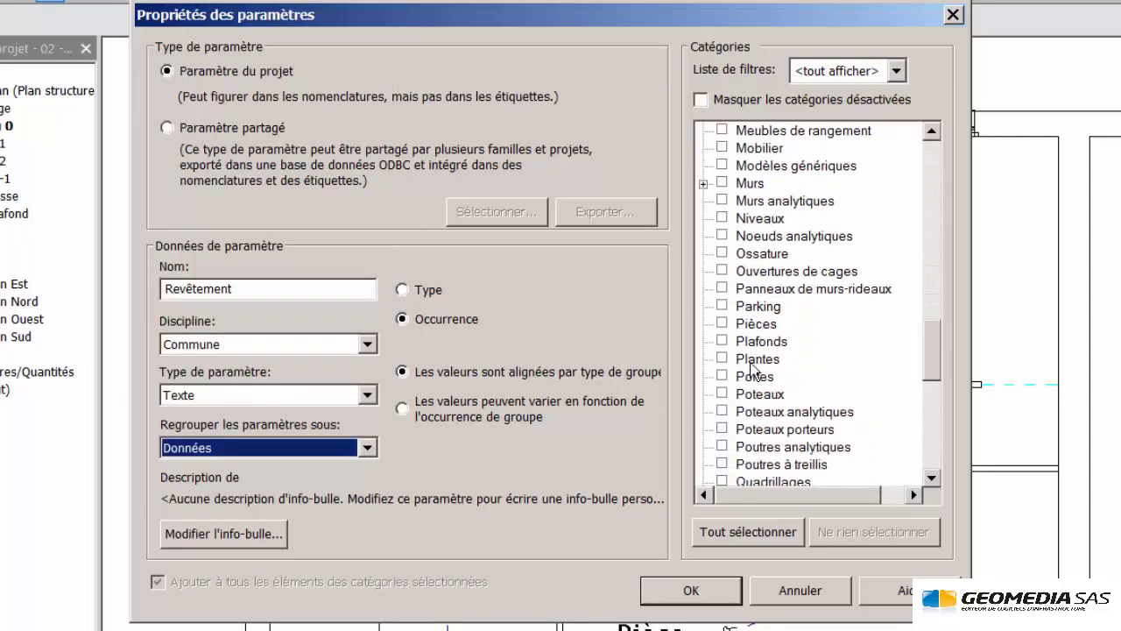
pyautogui.click(722, 324)
pyautogui.click(696, 590)
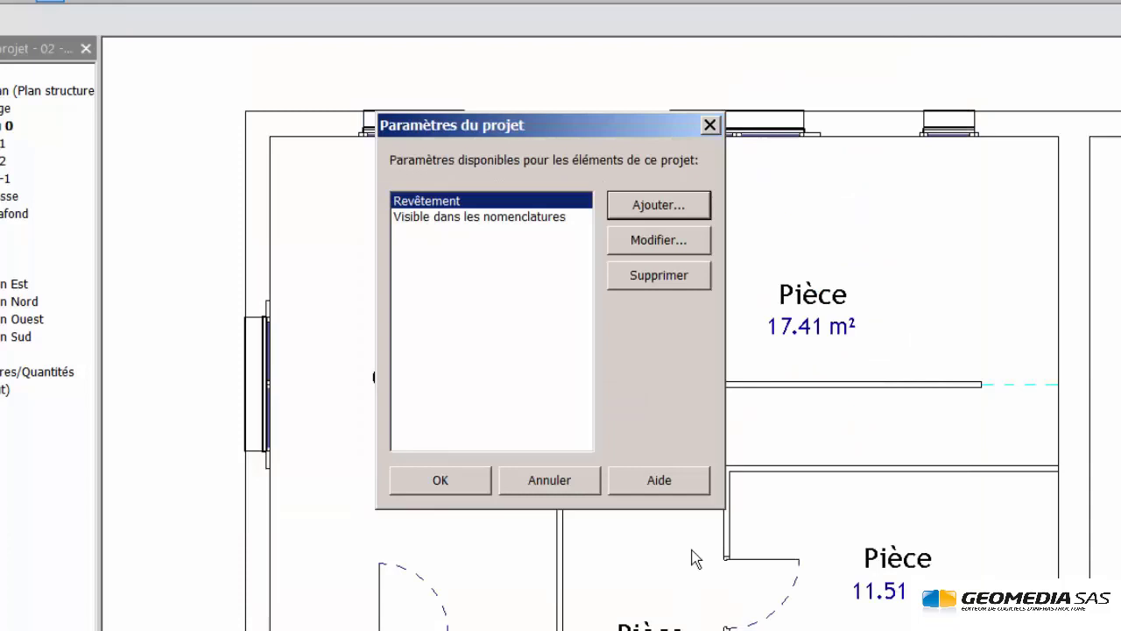
pyautogui.click(463, 478)
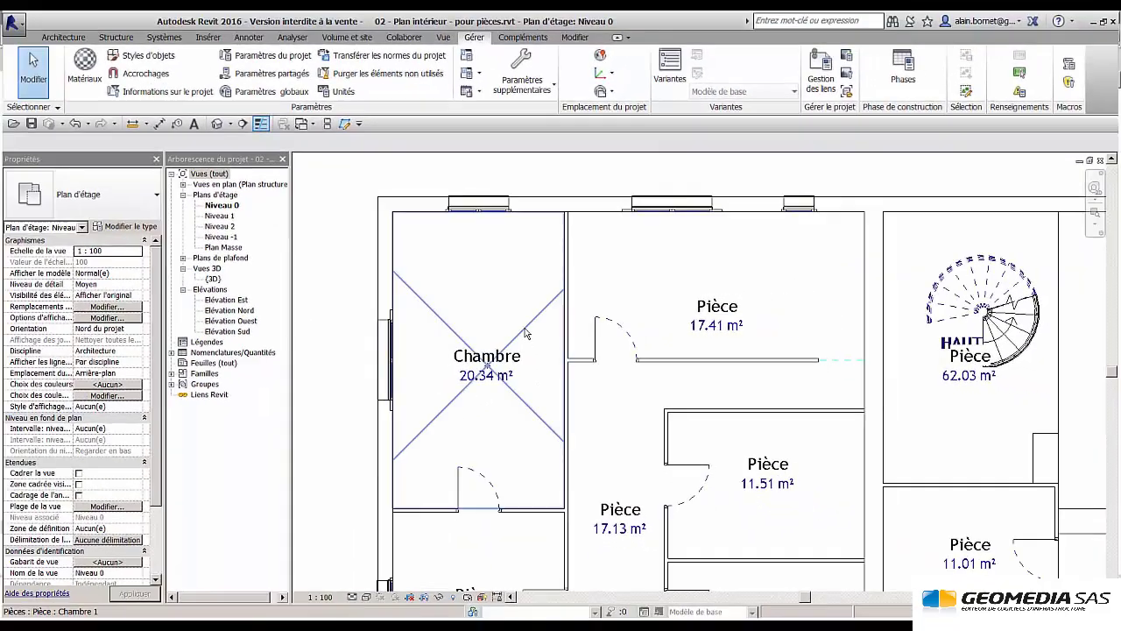
# - Set the Revêtement property of the Chambre room to Moquette
pyautogui.click(525, 333)
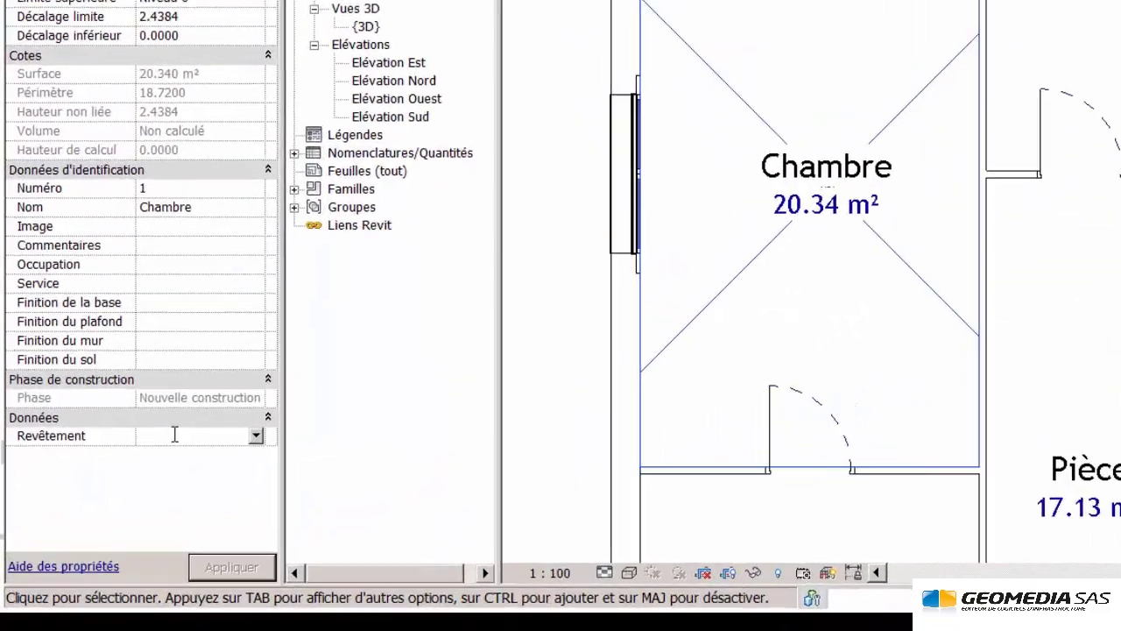
pyautogui.click(175, 434)
pyautogui.write('Moquette')
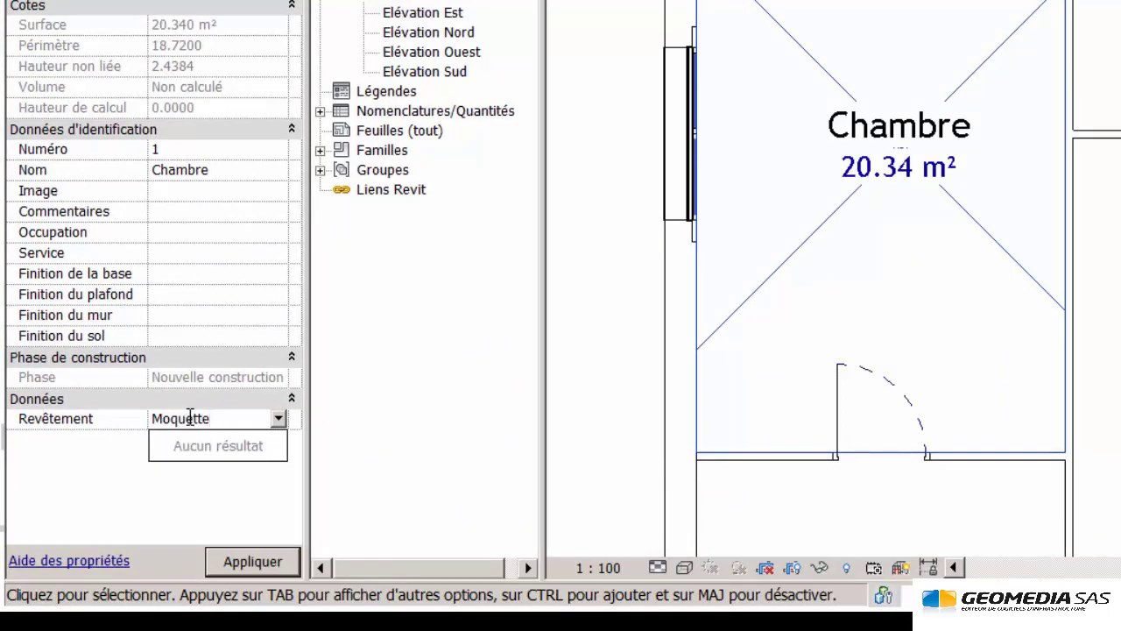
pyautogui.press('Return')
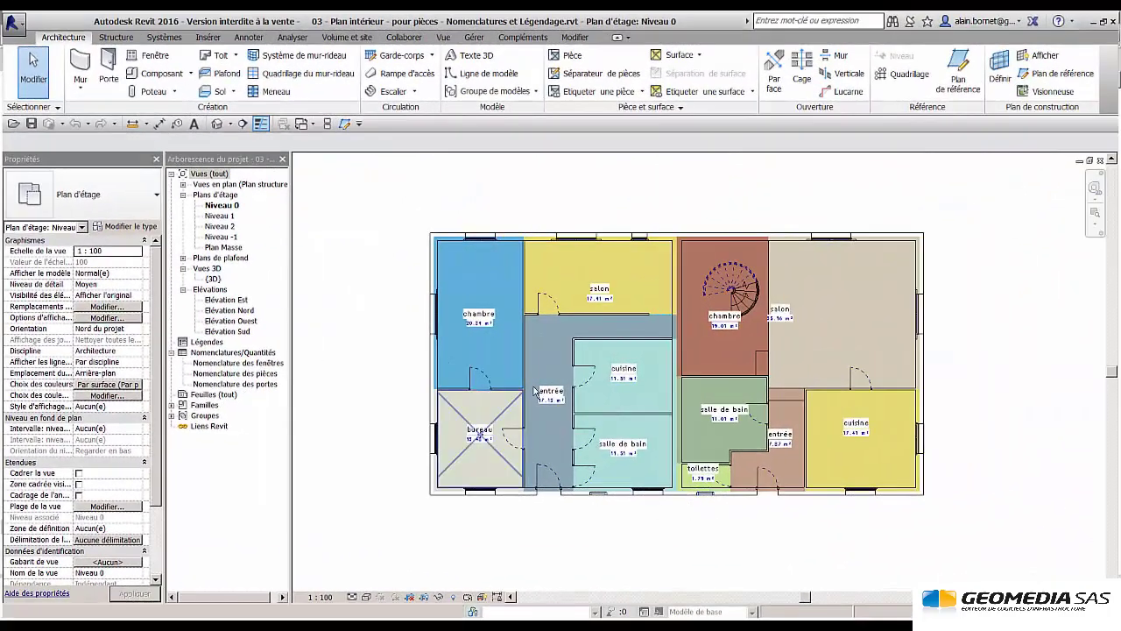
# - Edit the family of the chambre room tag and open its area label's parameters for editing
pyautogui.scroll(6, 534, 390)
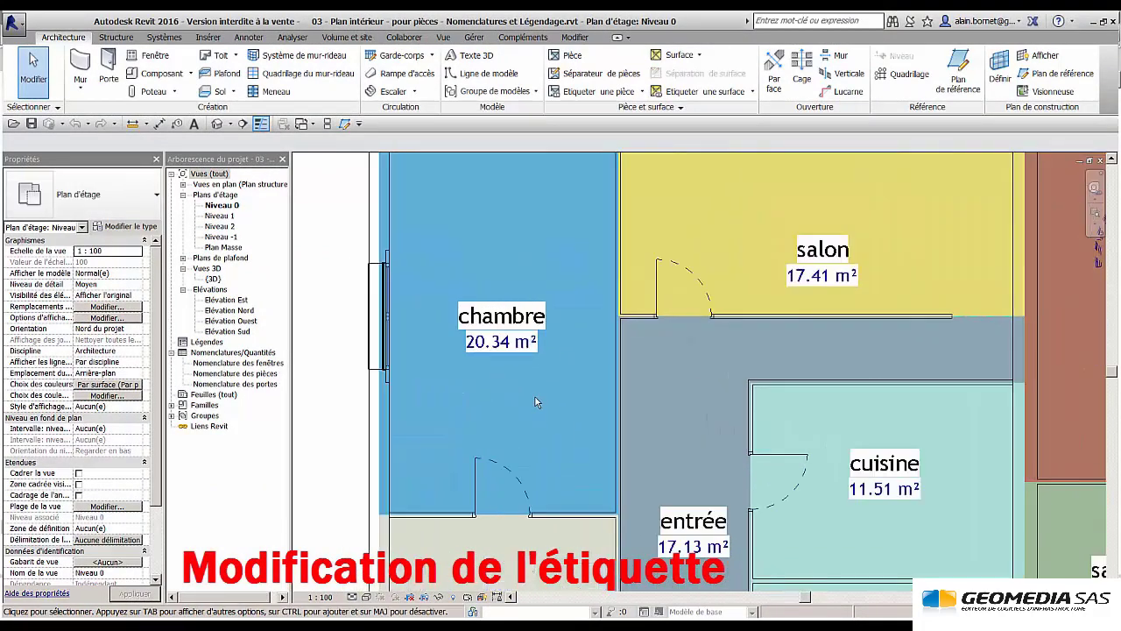
pyautogui.click(525, 354)
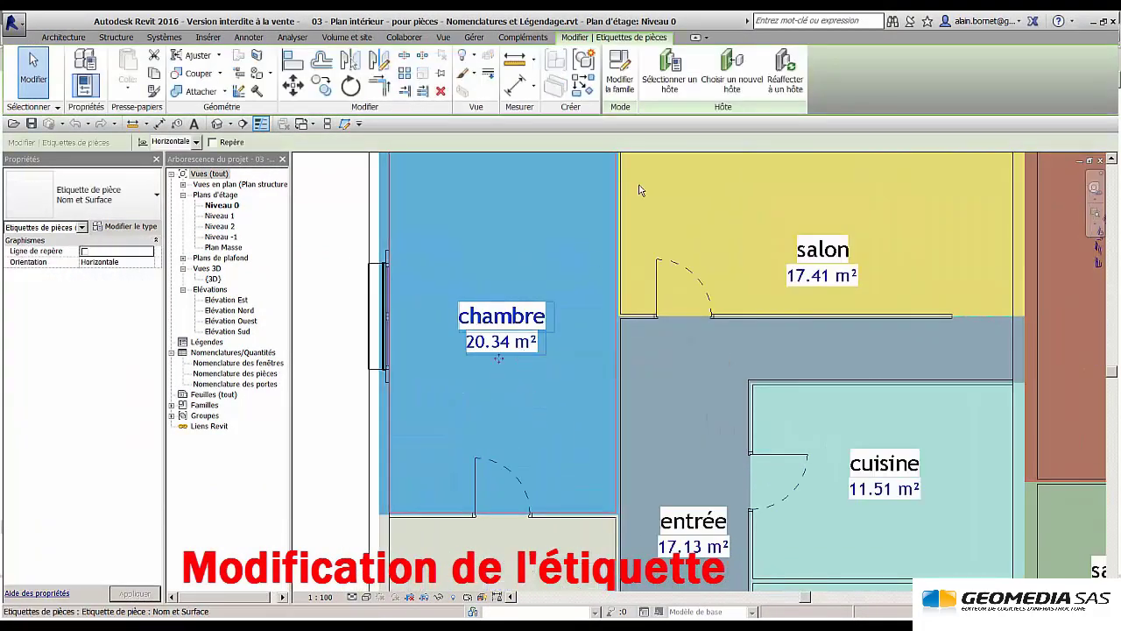
pyautogui.click(620, 79)
pyautogui.click(694, 454)
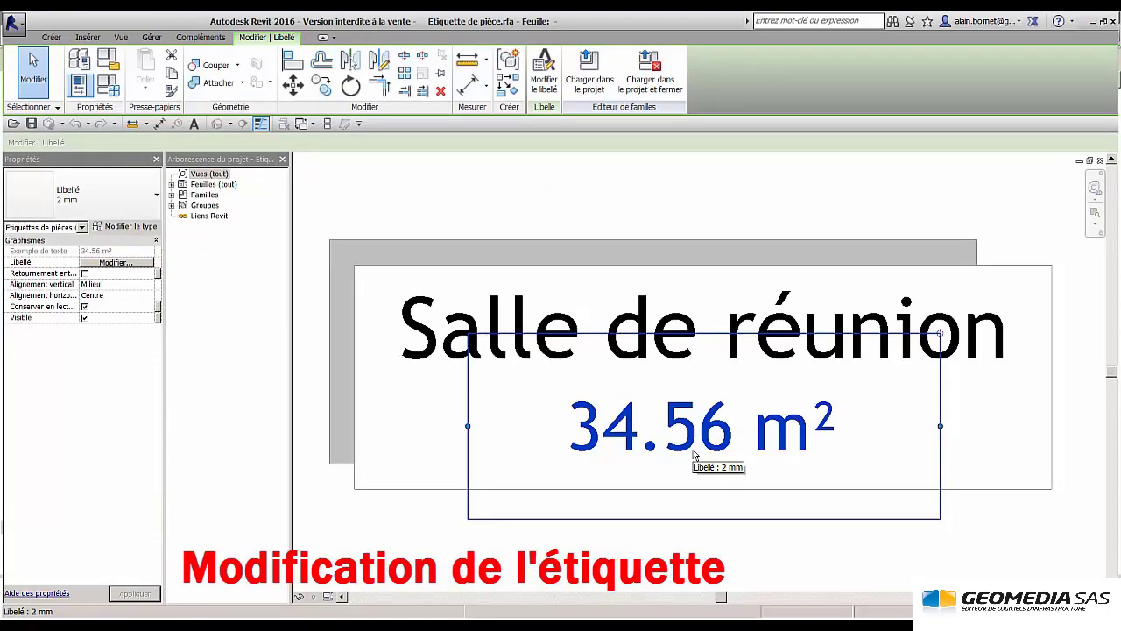
pyautogui.click(544, 70)
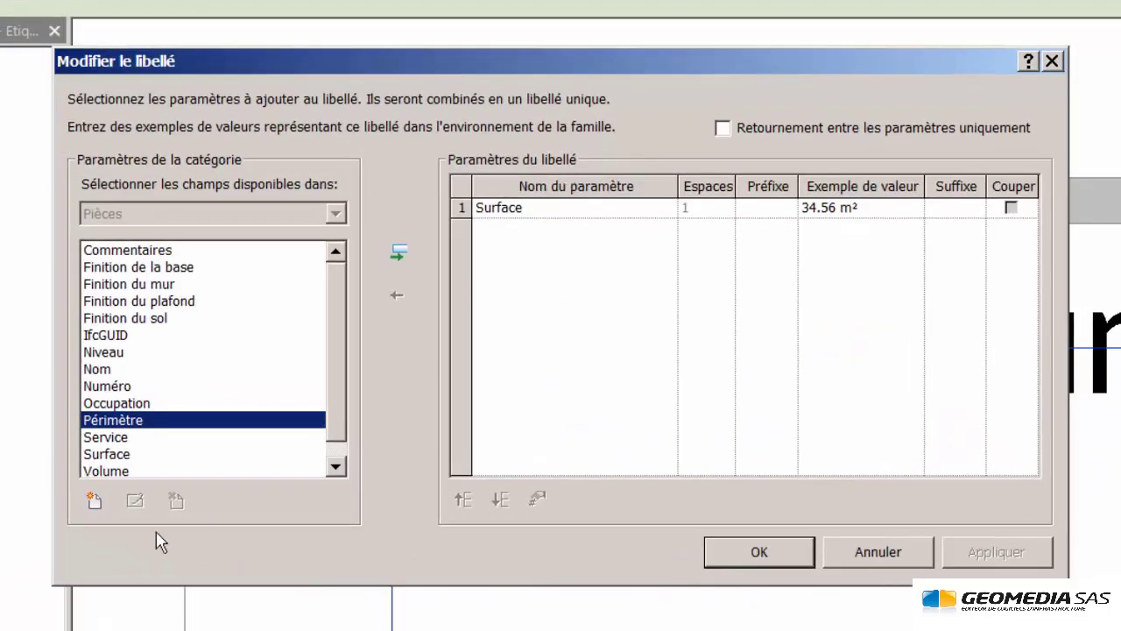
# - Add the shared parameter Revêtement from the Pièce group to the fields available for the label
pyautogui.click(94, 503)
pyautogui.click(619, 254)
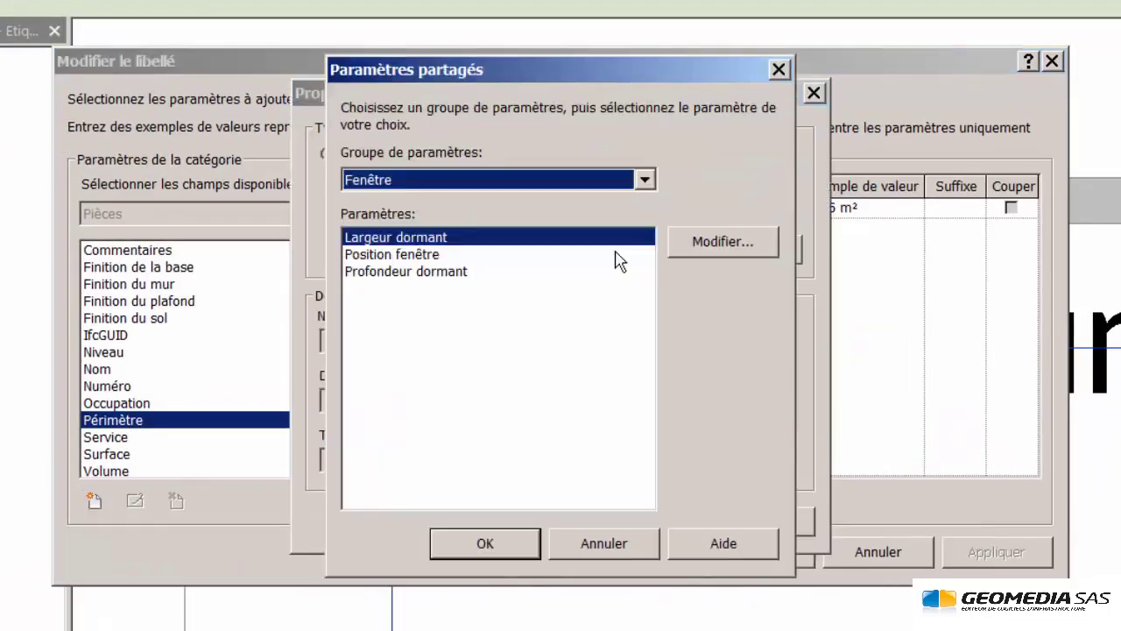
pyautogui.click(645, 180)
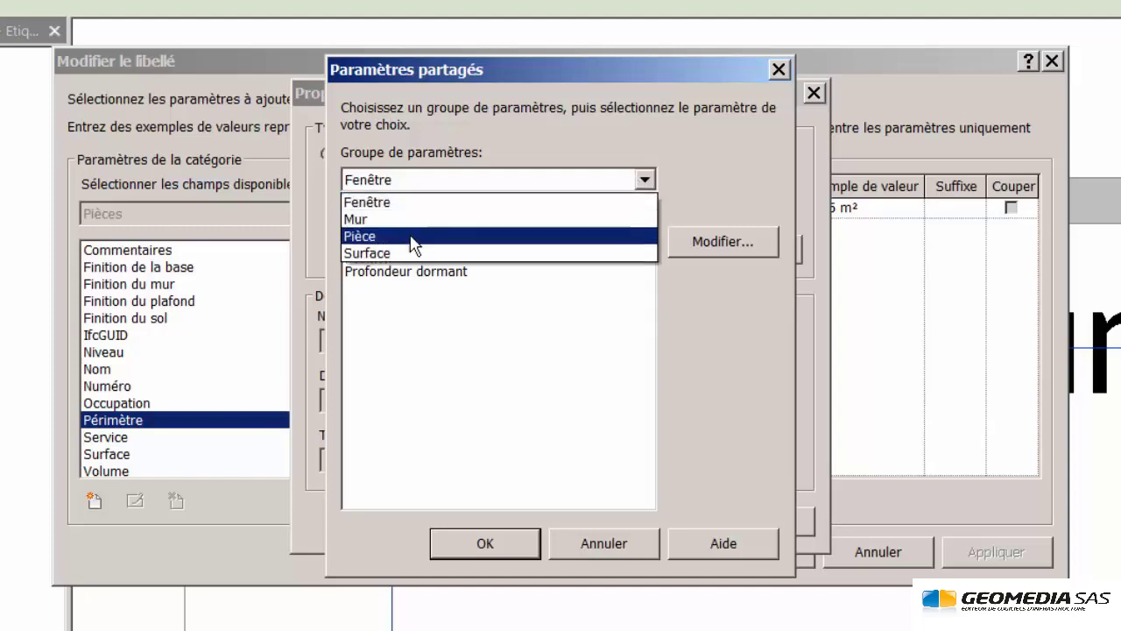
pyautogui.click(413, 240)
pyautogui.click(405, 256)
pyautogui.click(514, 559)
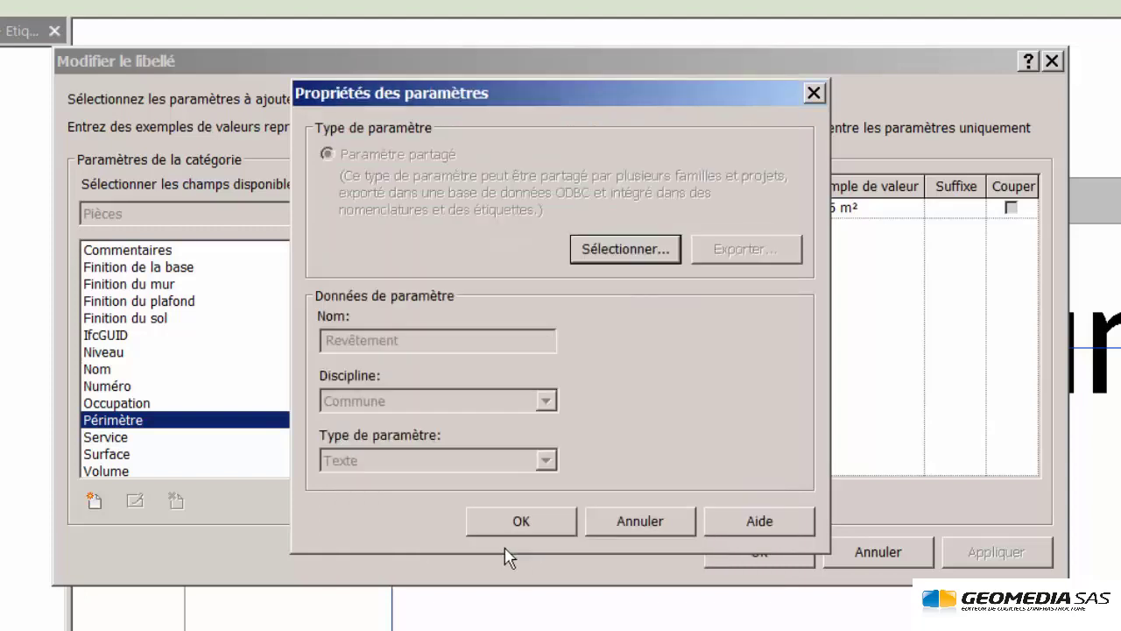
pyautogui.click(522, 521)
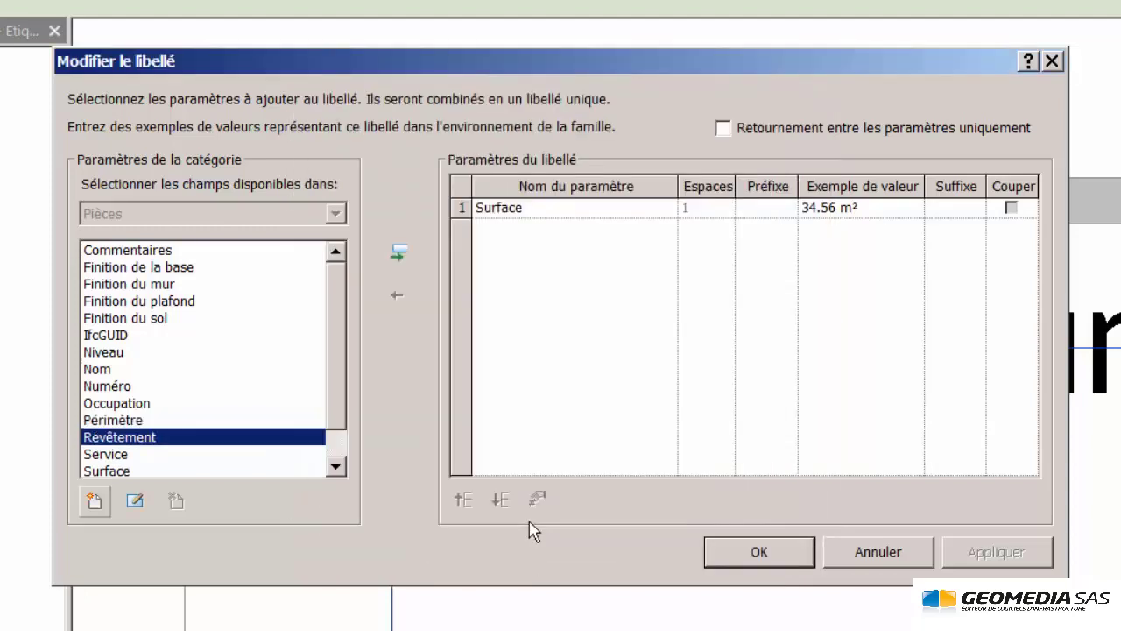
# - Include Revêtement in the area label and move the label down clear of the room name
pyautogui.click(400, 255)
pyautogui.click(753, 546)
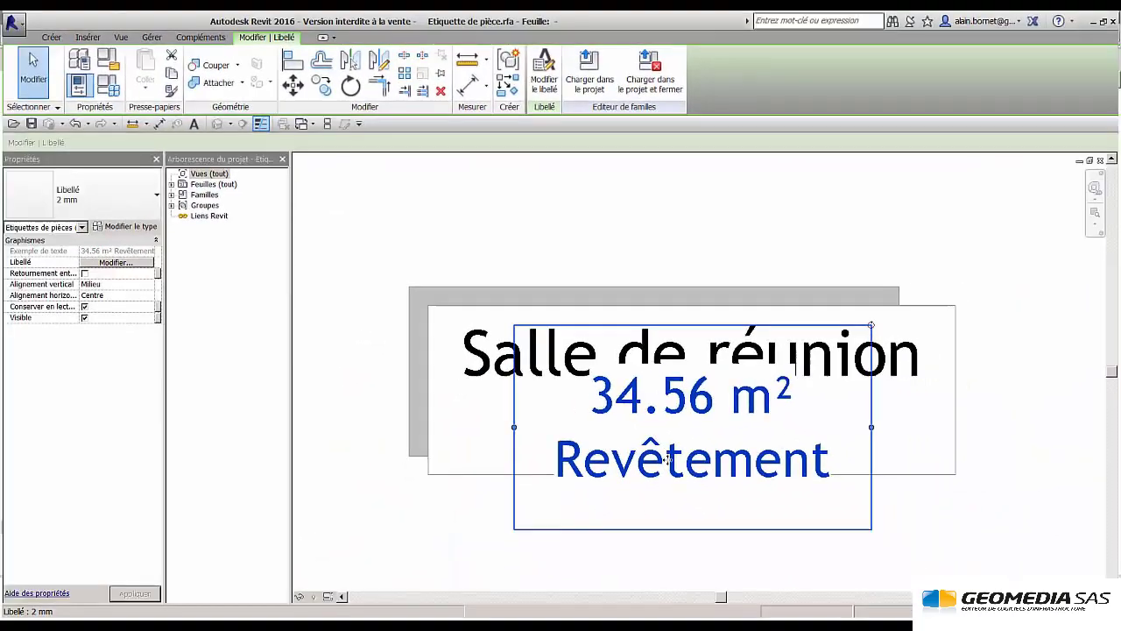
pyautogui.moveTo(688, 538); pyautogui.dragTo(682, 582)
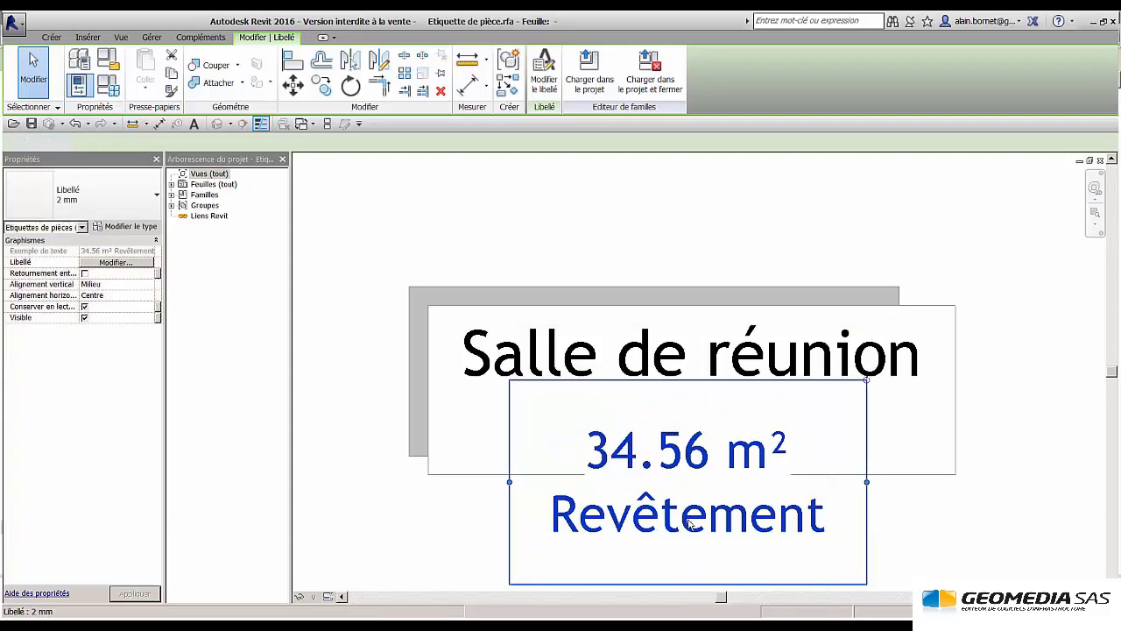
pyautogui.press('Escape')
# - Load the modified room tag family into the project
pyautogui.scroll(-1, 663, 464)
pyautogui.moveTo(663, 464); pyautogui.dragTo(636, 432, button='middle')
pyautogui.click(553, 70)
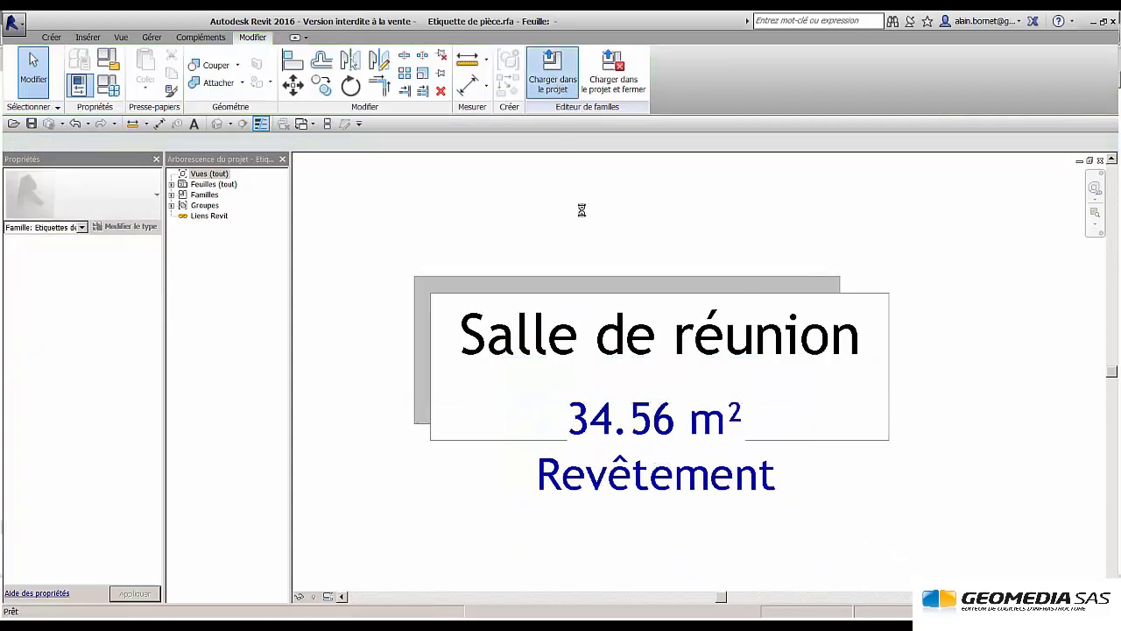
pyautogui.click(555, 309)
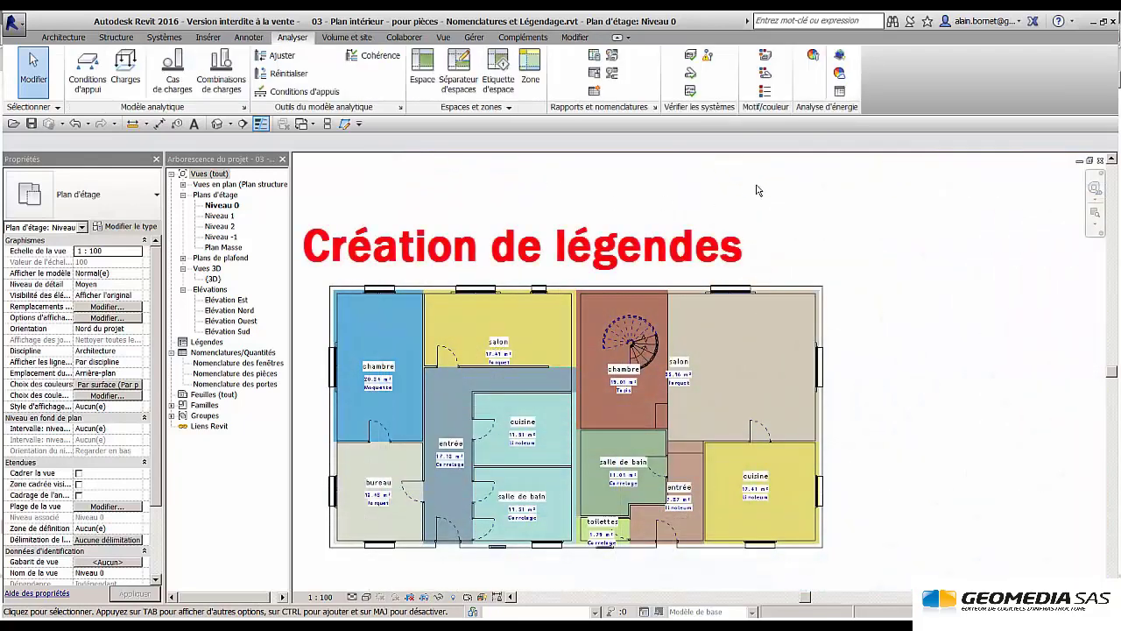
# - Place a colour fill legend beside the eastern end of the Niveau 0 plan
pyautogui.click(768, 95)
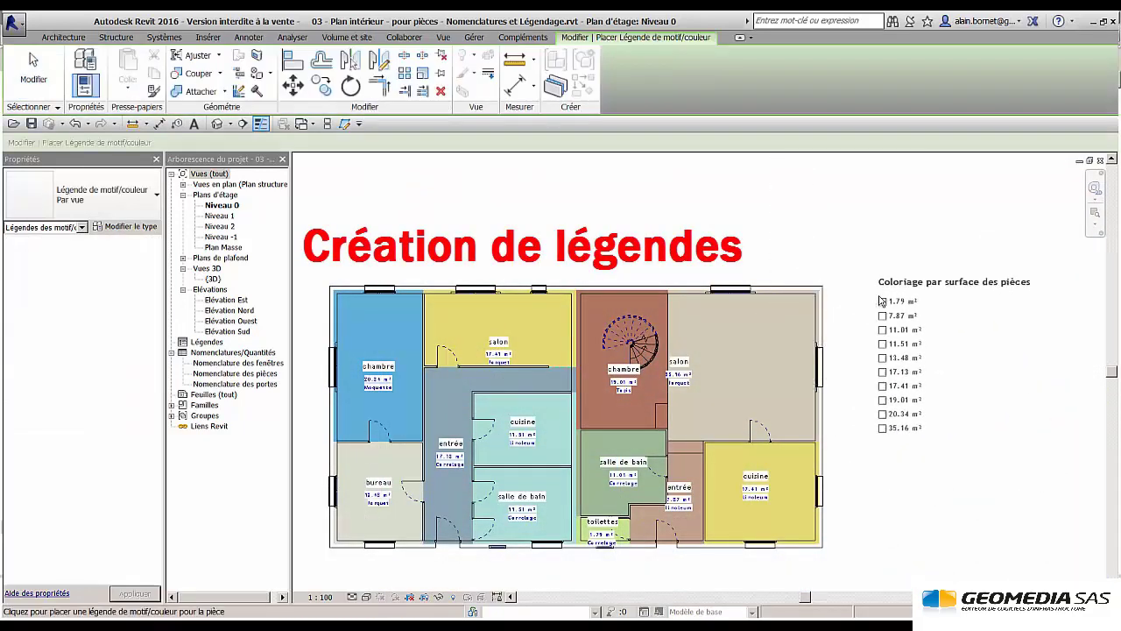
pyautogui.click(876, 274)
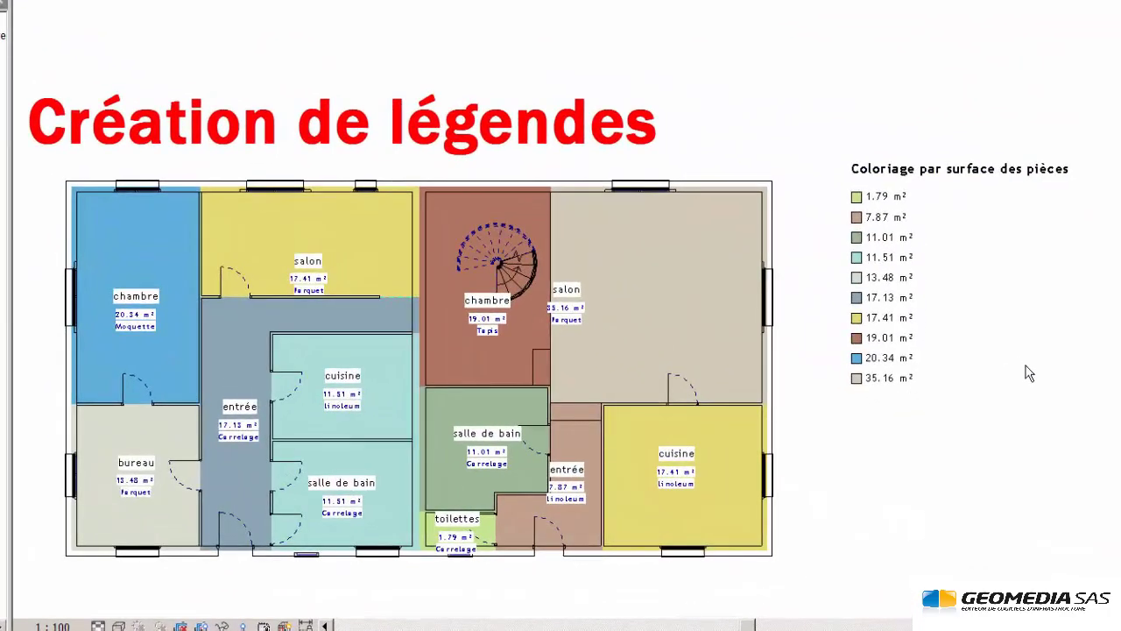
# - Edit the legend's colour scheme so that the rooms are coloured by the Revêtement parameter
pyautogui.click(907, 318)
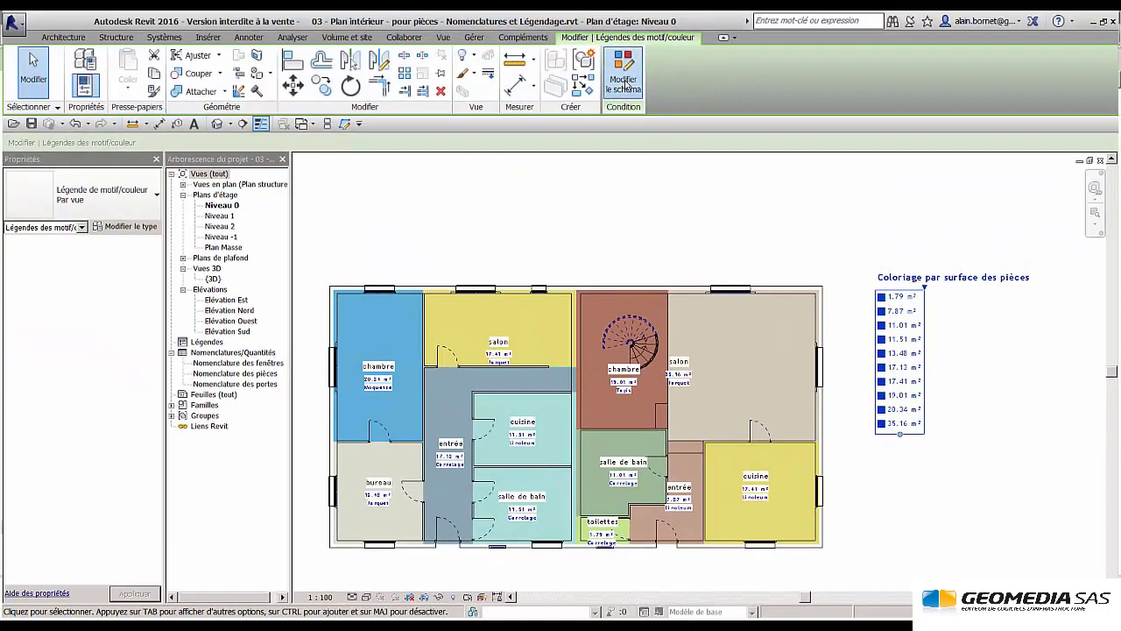
pyautogui.click(623, 79)
pyautogui.click(589, 180)
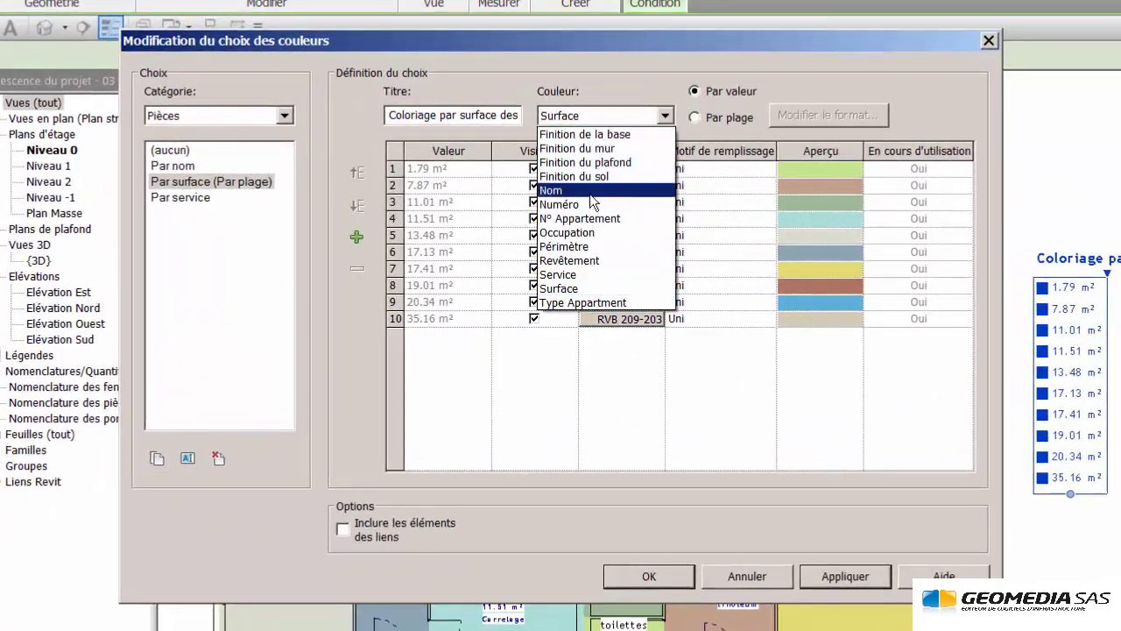
pyautogui.click(580, 260)
pyautogui.click(632, 374)
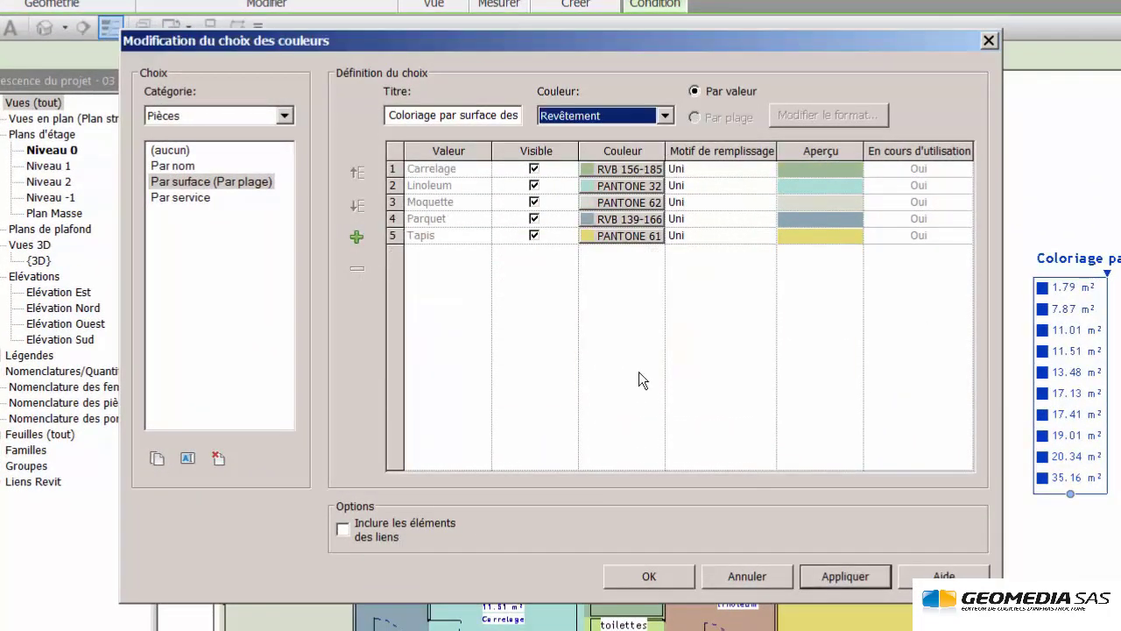
pyautogui.click(648, 577)
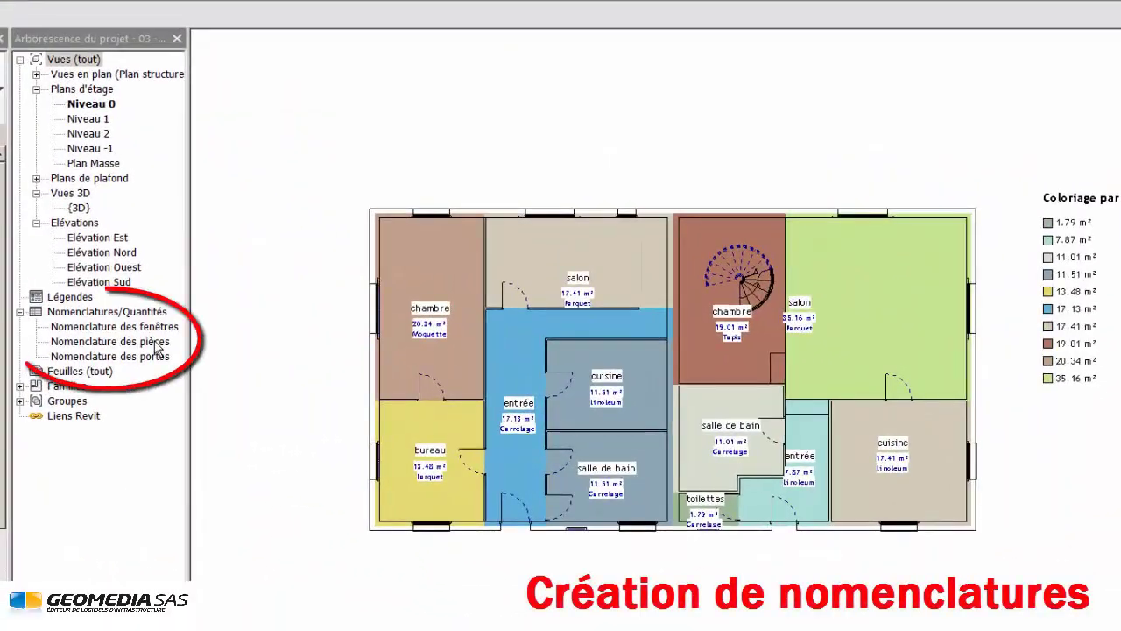
# - Review the existing room and window schedules, and create a new component schedule for the Murs category
pyautogui.doubleClick(156, 342)
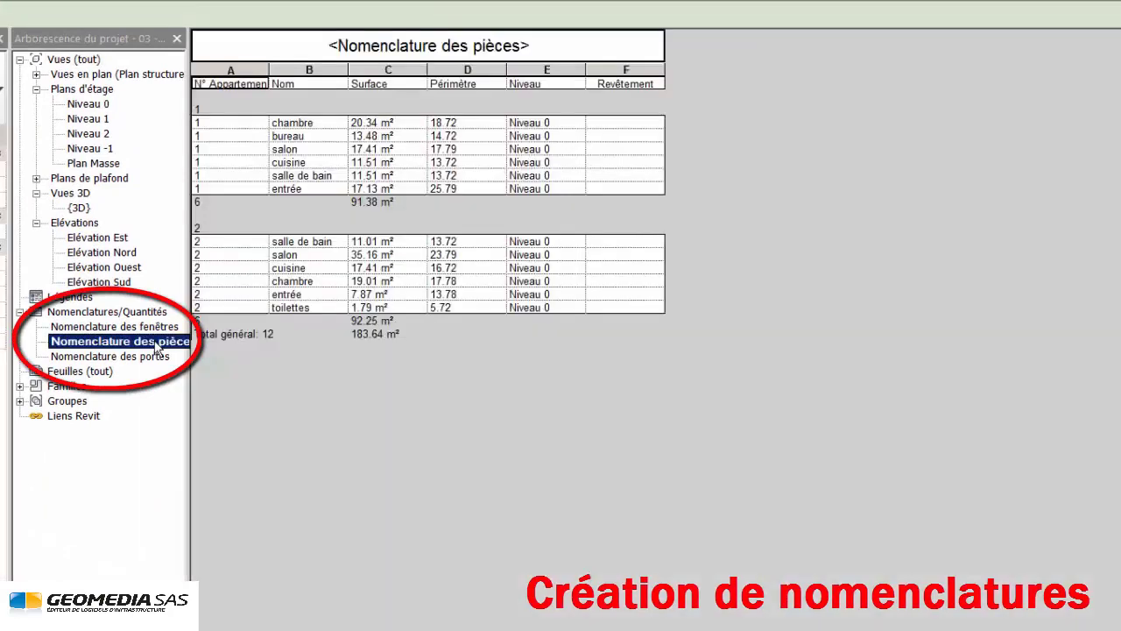
pyautogui.doubleClick(158, 327)
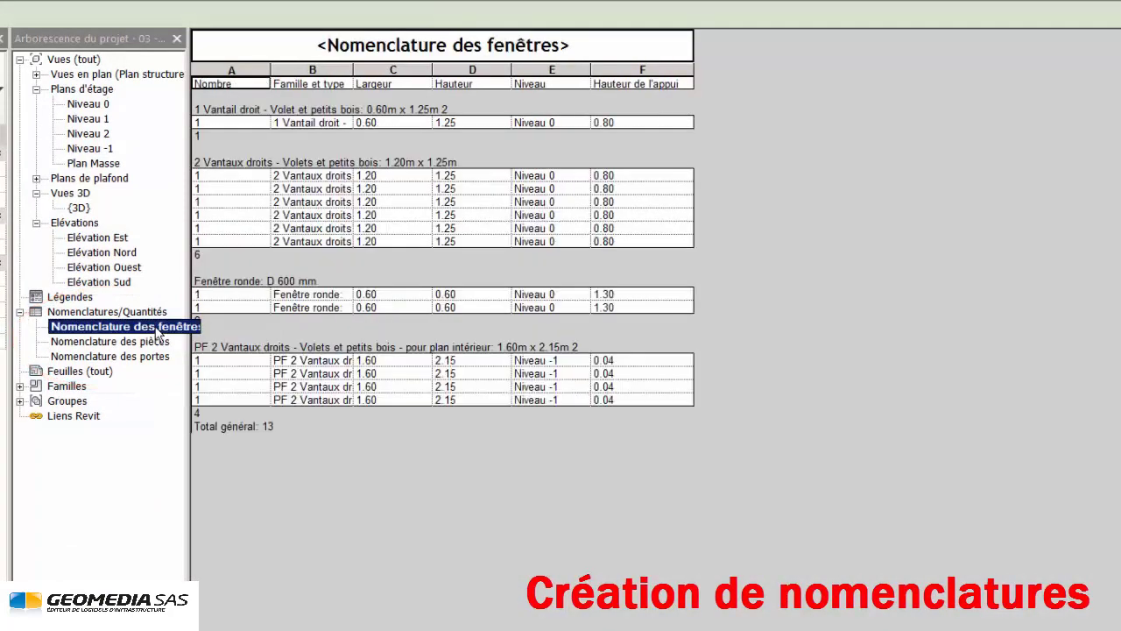
pyautogui.rightClick(140, 312)
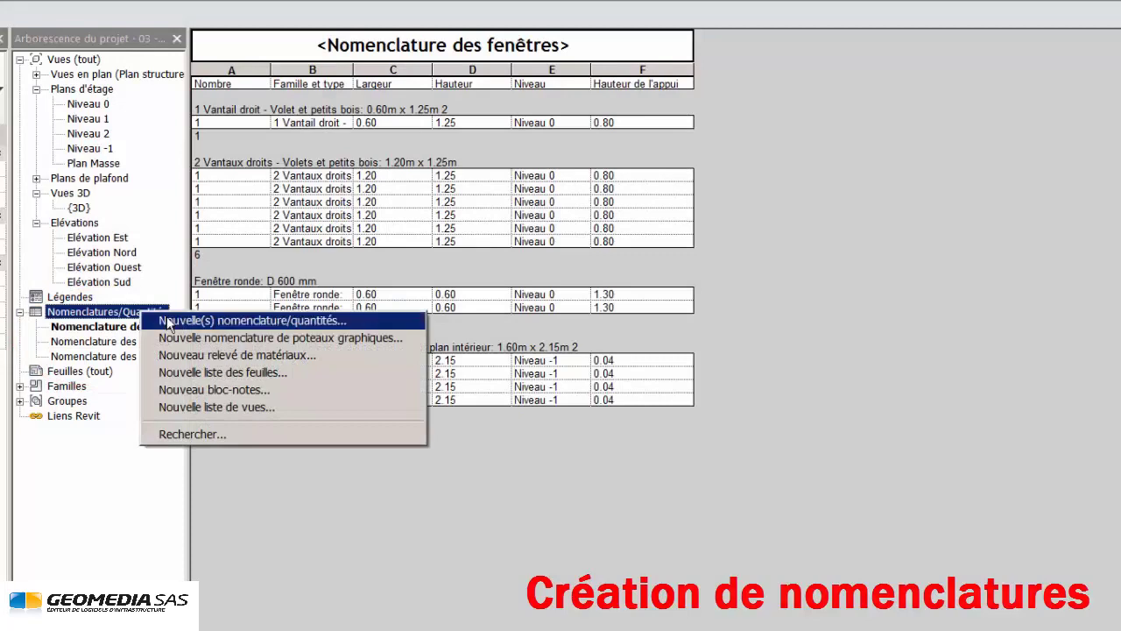
pyautogui.click(169, 323)
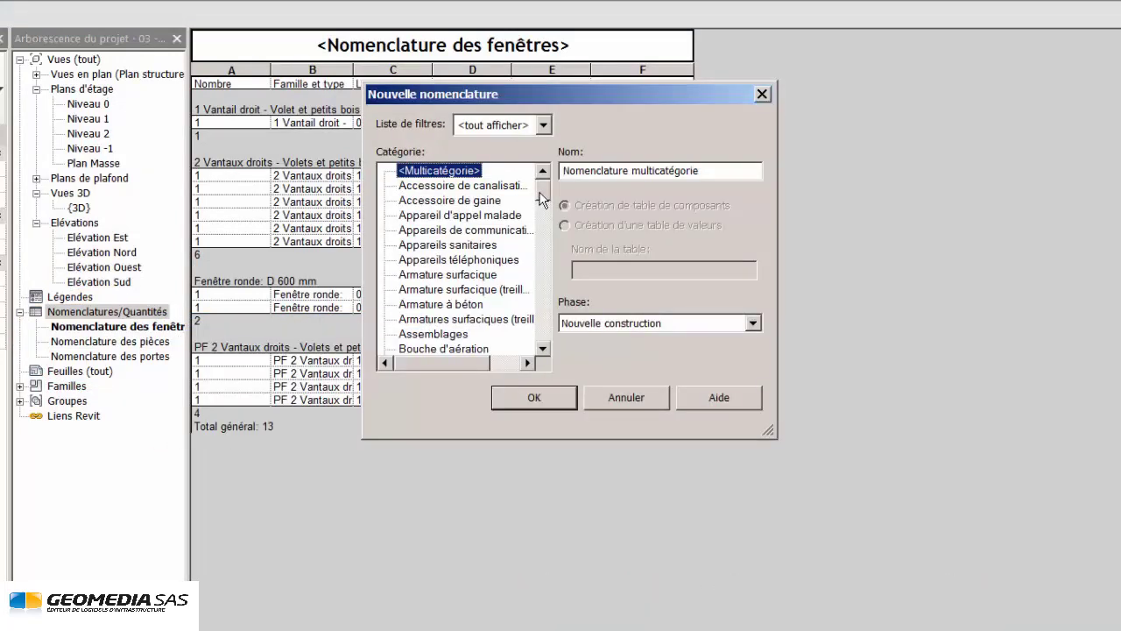
pyautogui.moveTo(541, 200); pyautogui.dragTo(535, 267)
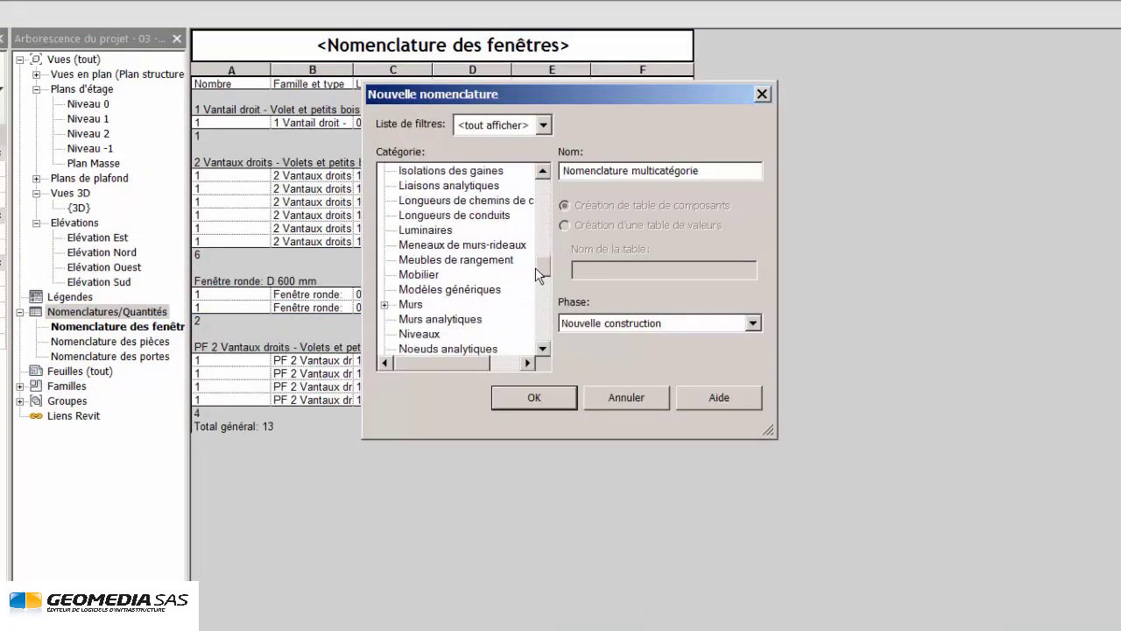
pyautogui.click(412, 305)
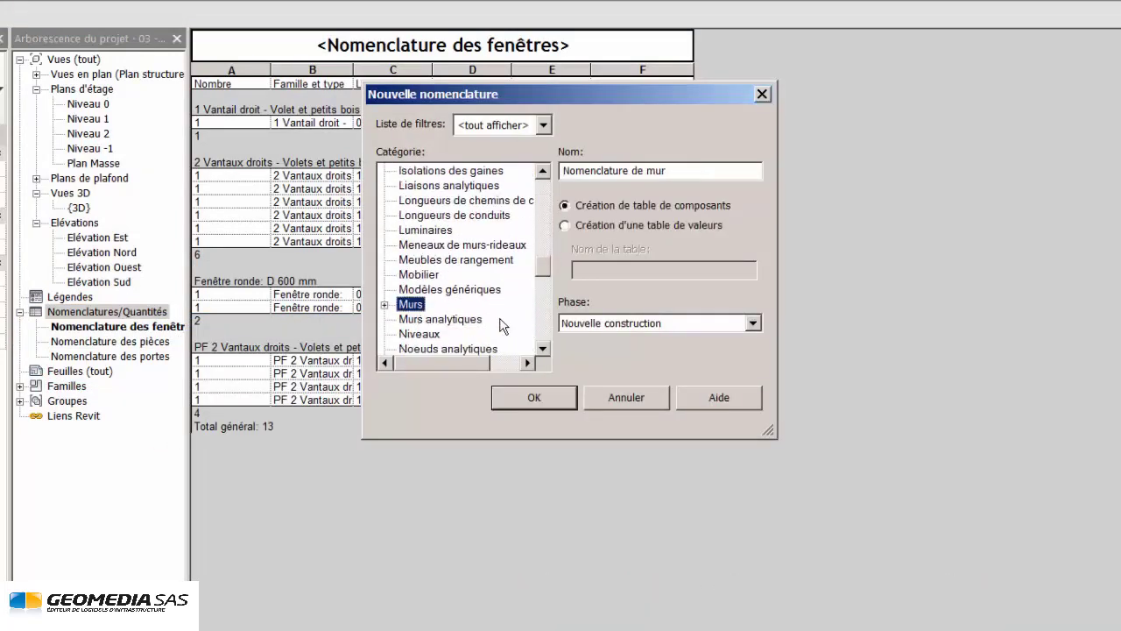
pyautogui.click(534, 397)
# - Add the fields Type, Volume, Longueur and Surface to the wall schedule and generate it
pyautogui.moveTo(479, 153); pyautogui.dragTo(517, 208)
pyautogui.click(359, 278)
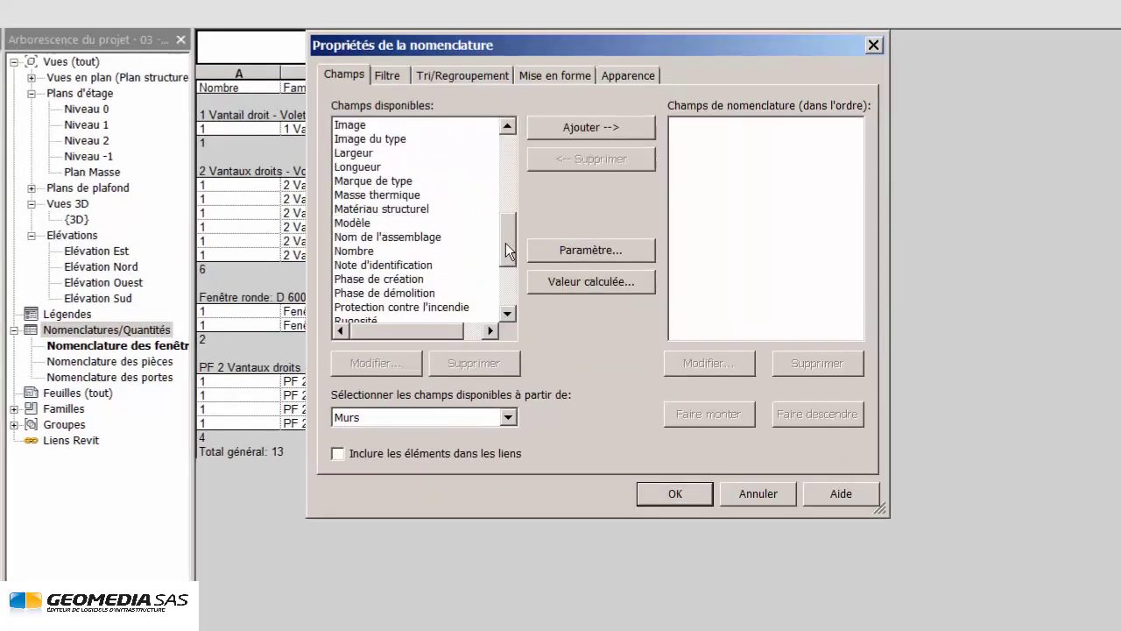
pyautogui.click(574, 130)
pyautogui.click(372, 292)
pyautogui.click(568, 140)
pyautogui.click(375, 211)
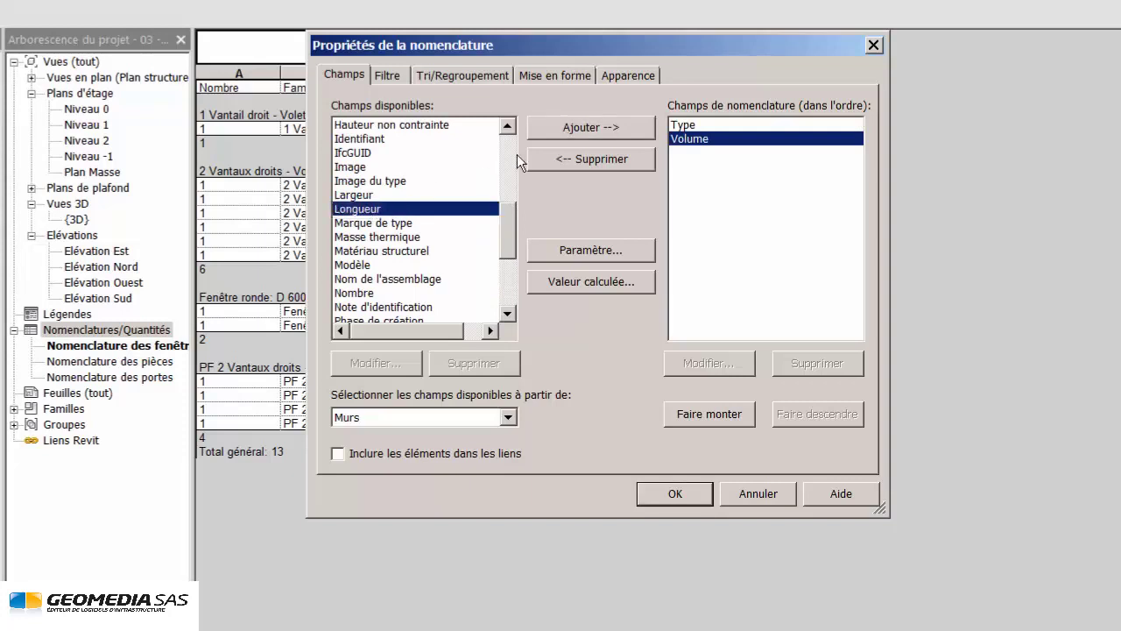
pyautogui.click(580, 128)
pyautogui.moveTo(509, 210); pyautogui.dragTo(509, 240)
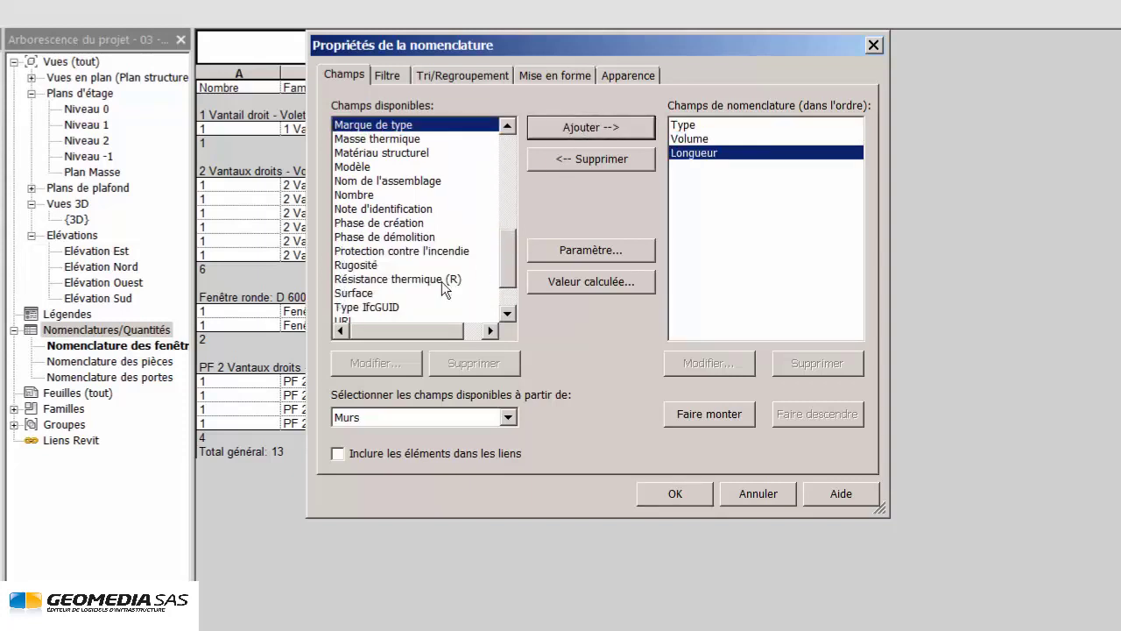
pyautogui.click(373, 290)
pyautogui.click(570, 133)
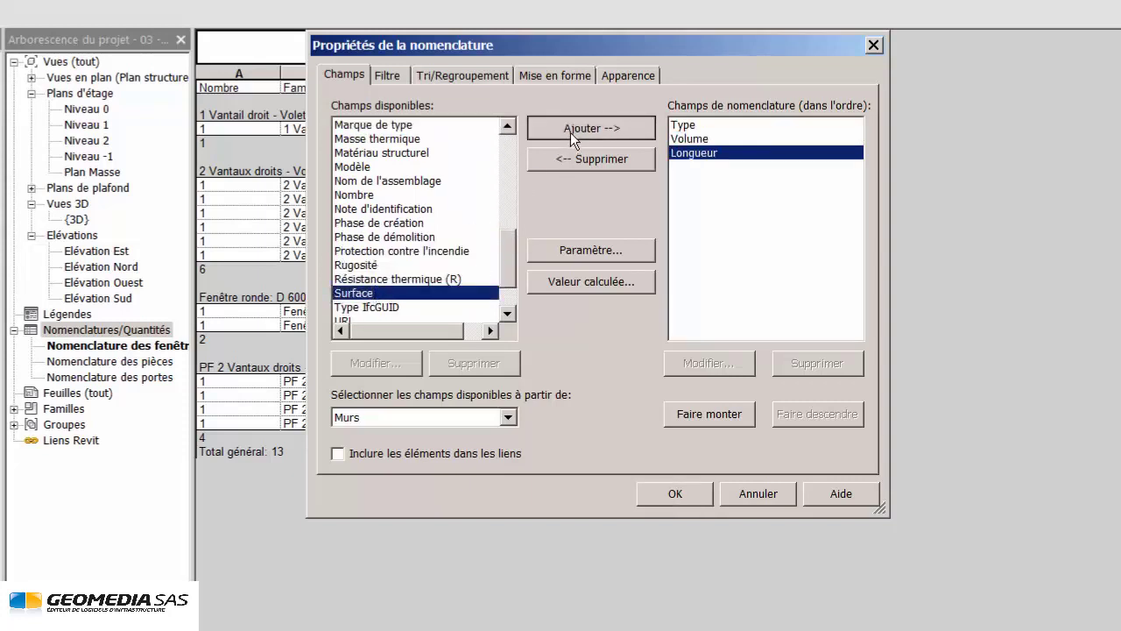
pyautogui.click(675, 487)
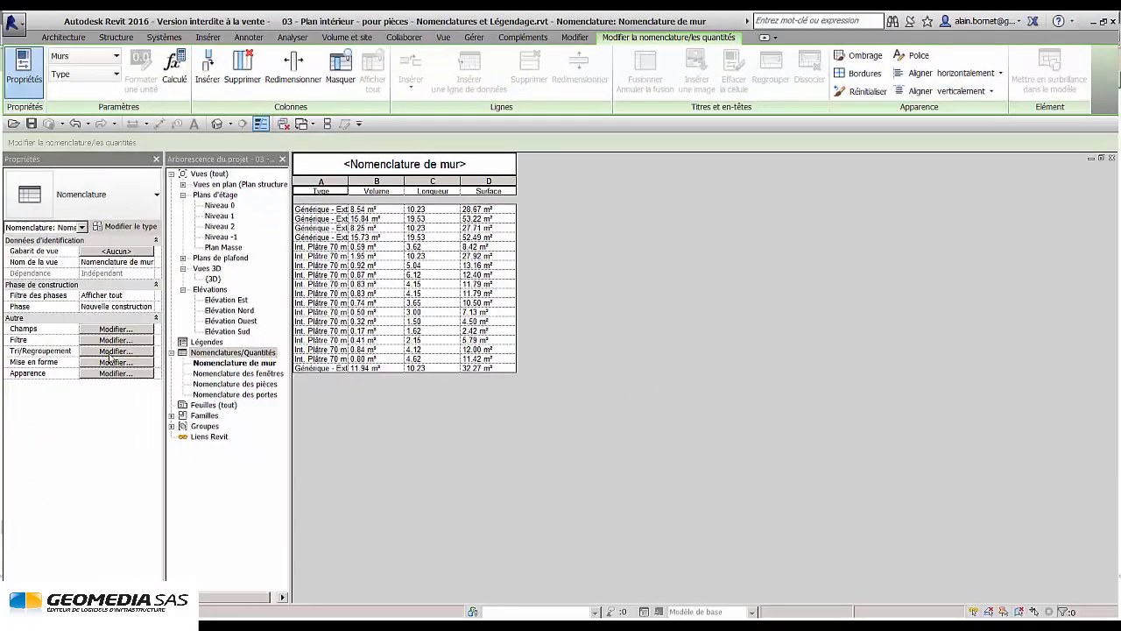
# - Sort the wall schedule by Type in ascending order with a header and blank line, and enable grand totals with title, count and totals
pyautogui.click(54, 344)
pyautogui.click(664, 218)
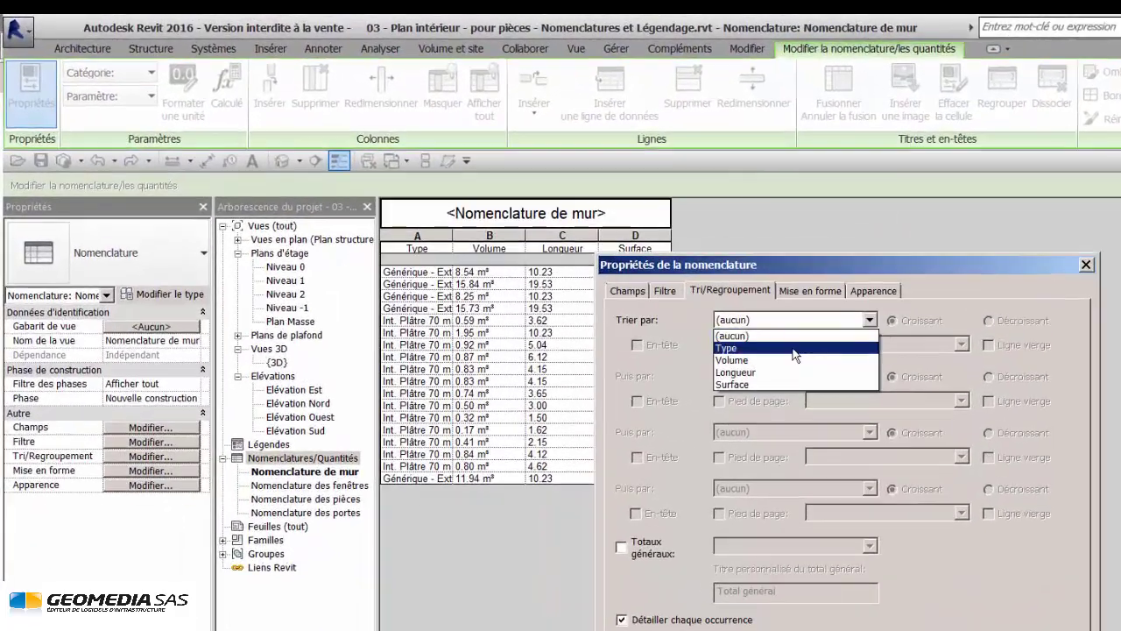
pyautogui.click(674, 320)
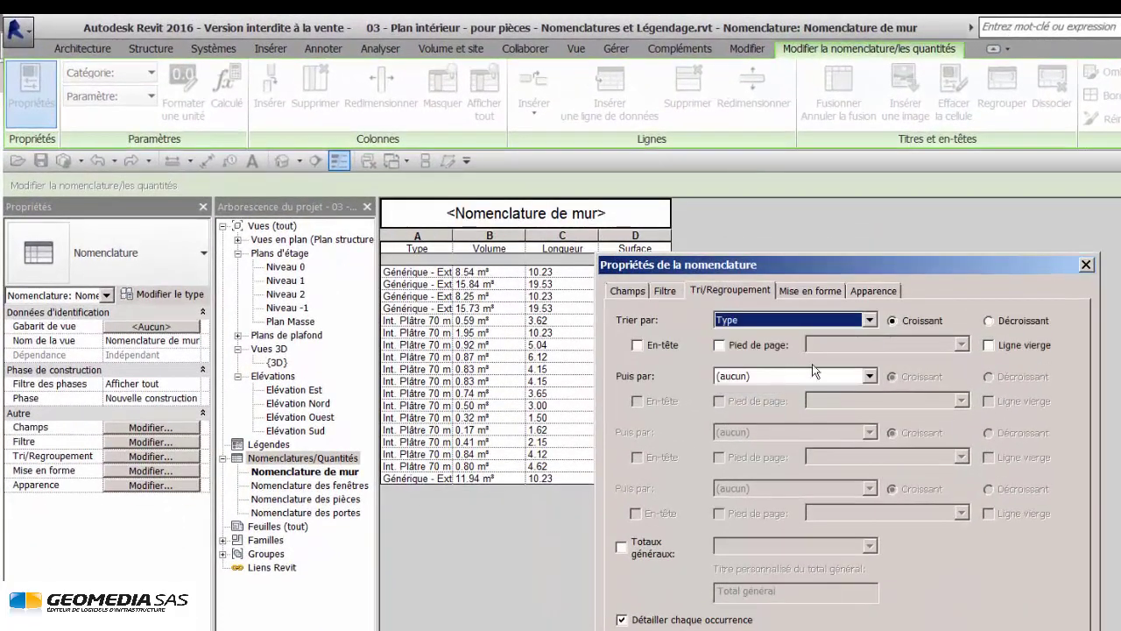
pyautogui.click(635, 346)
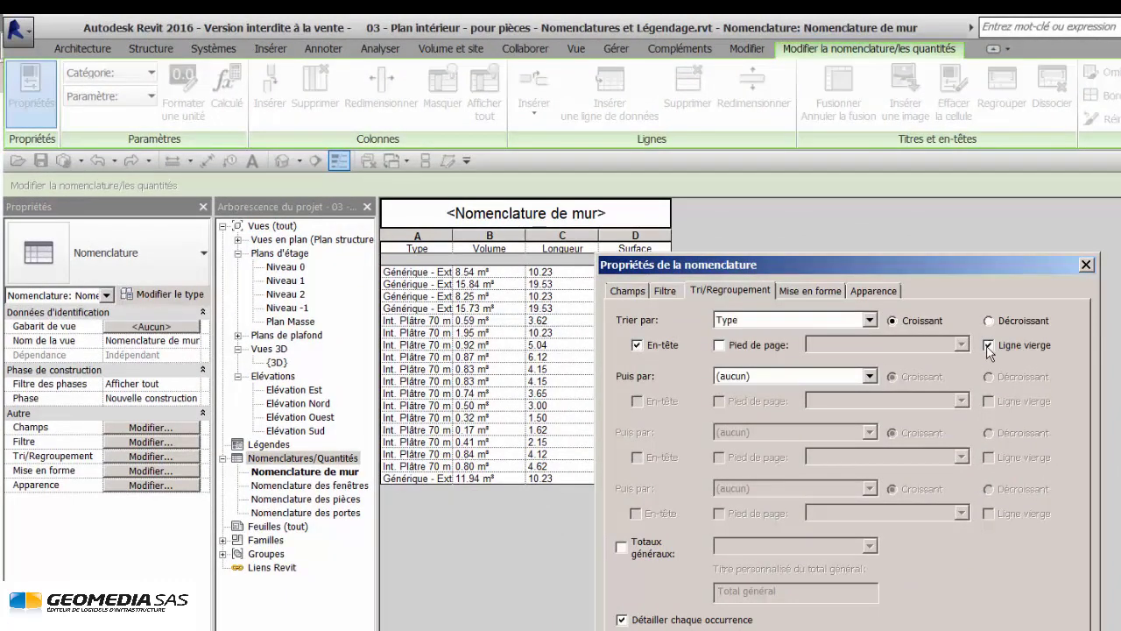
pyautogui.click(622, 547)
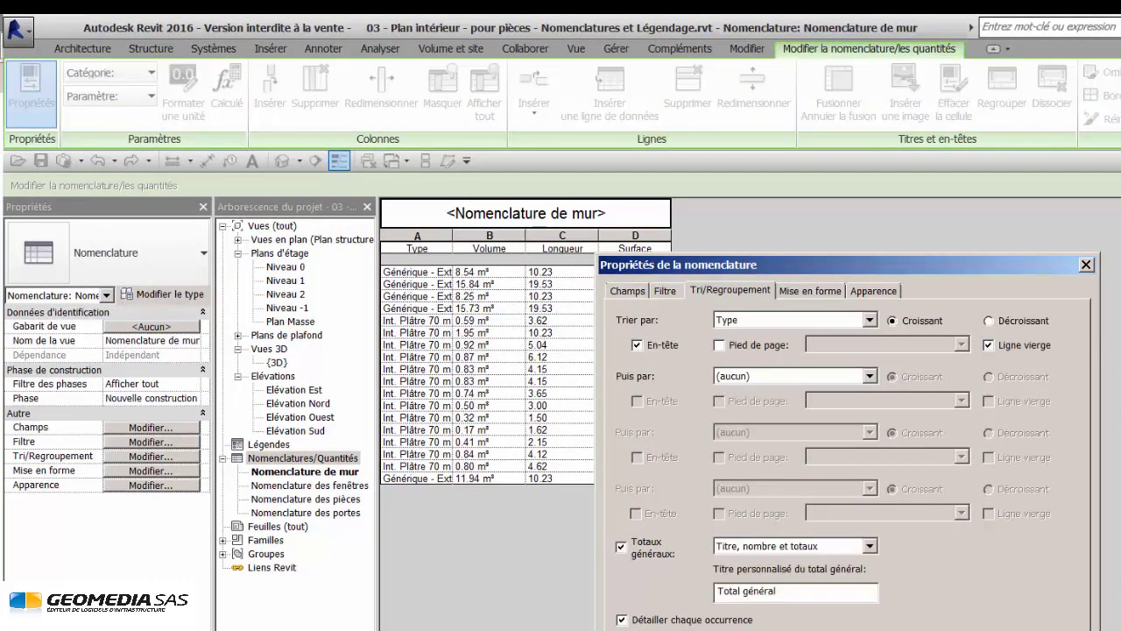
pyautogui.press('Return')
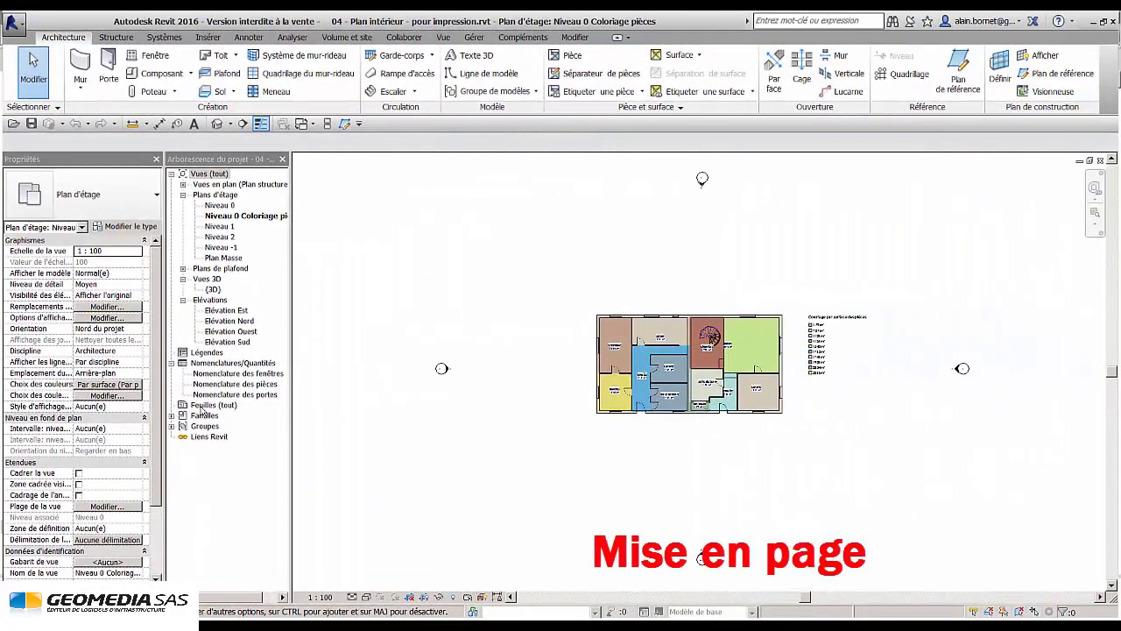
# - Create a new sheet using the Métrique A1 title block
pyautogui.rightClick(202, 410)
pyautogui.click(217, 412)
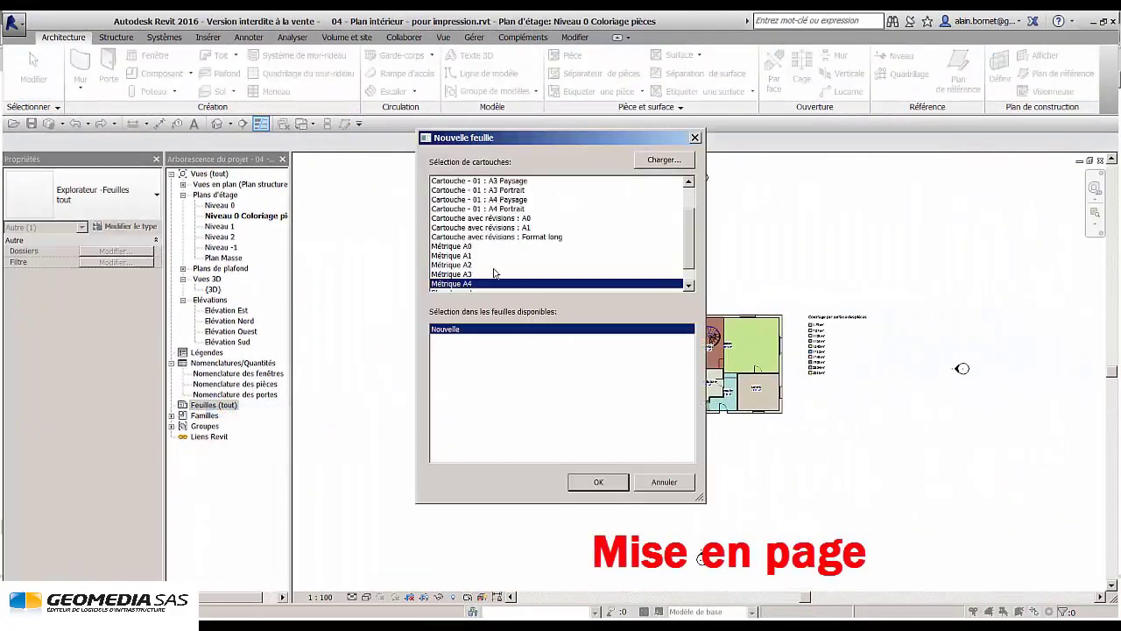
pyautogui.click(462, 264)
pyautogui.click(598, 481)
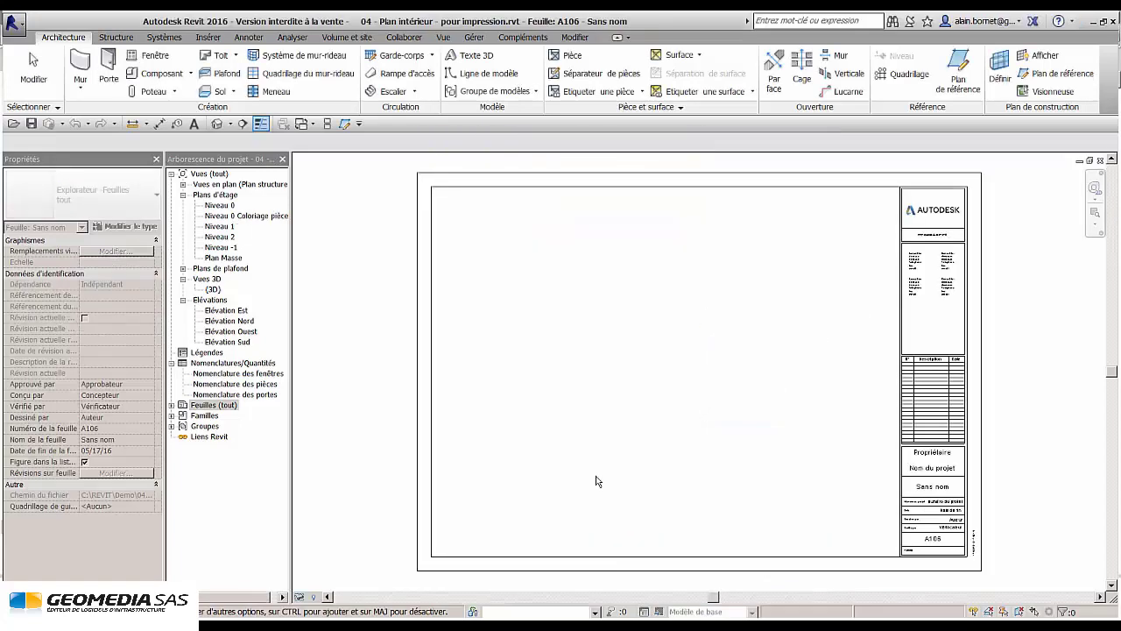
# - Move the Autodesk logo higher in the title block family and reload the family into the project, replacing the existing version
pyautogui.click(675, 174)
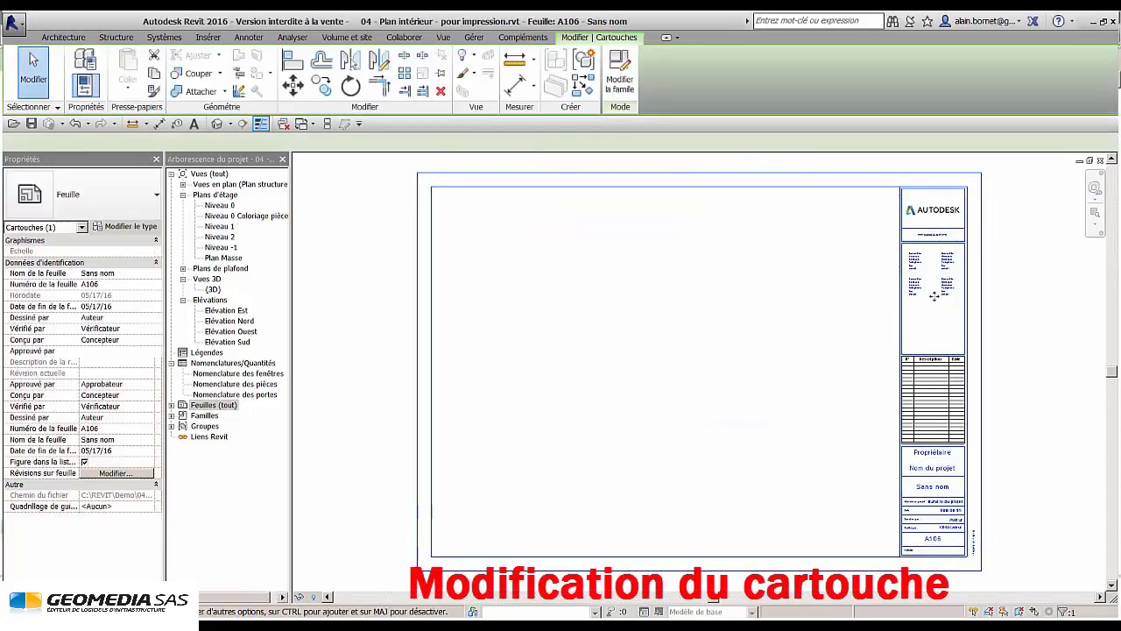
pyautogui.click(620, 74)
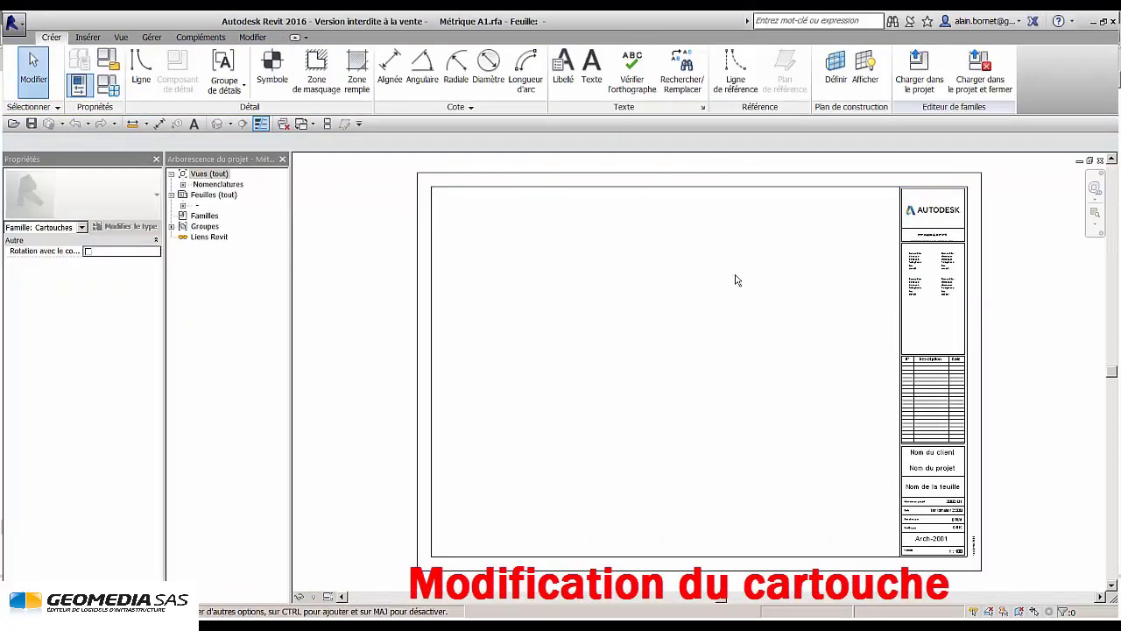
pyautogui.click(944, 217)
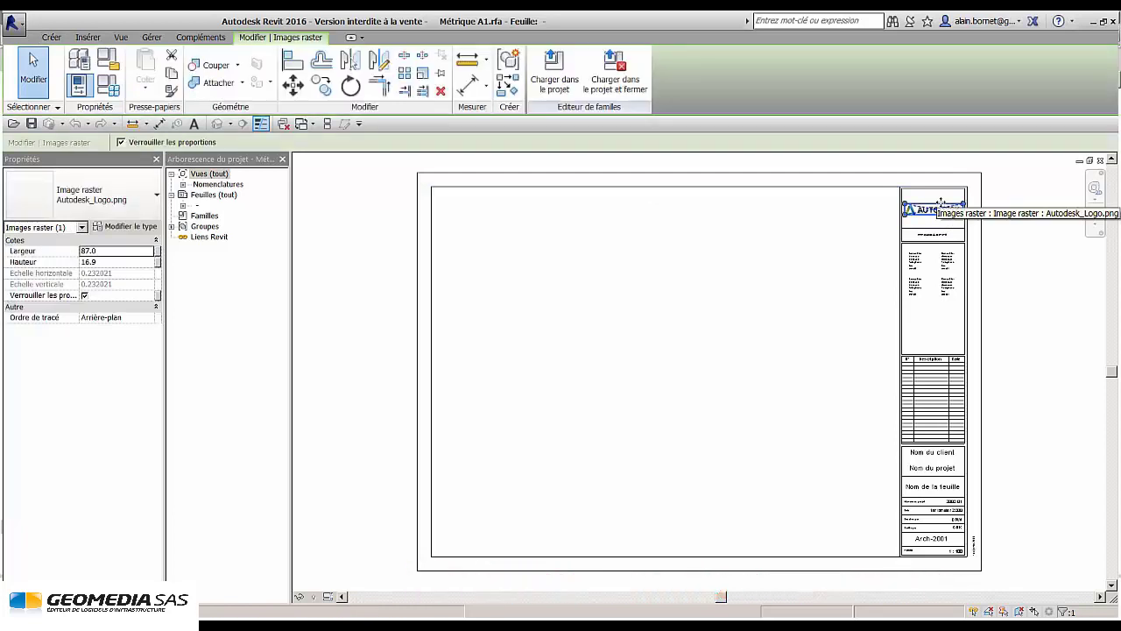
pyautogui.moveTo(940, 197); pyautogui.dragTo(942, 203)
pyautogui.click(555, 74)
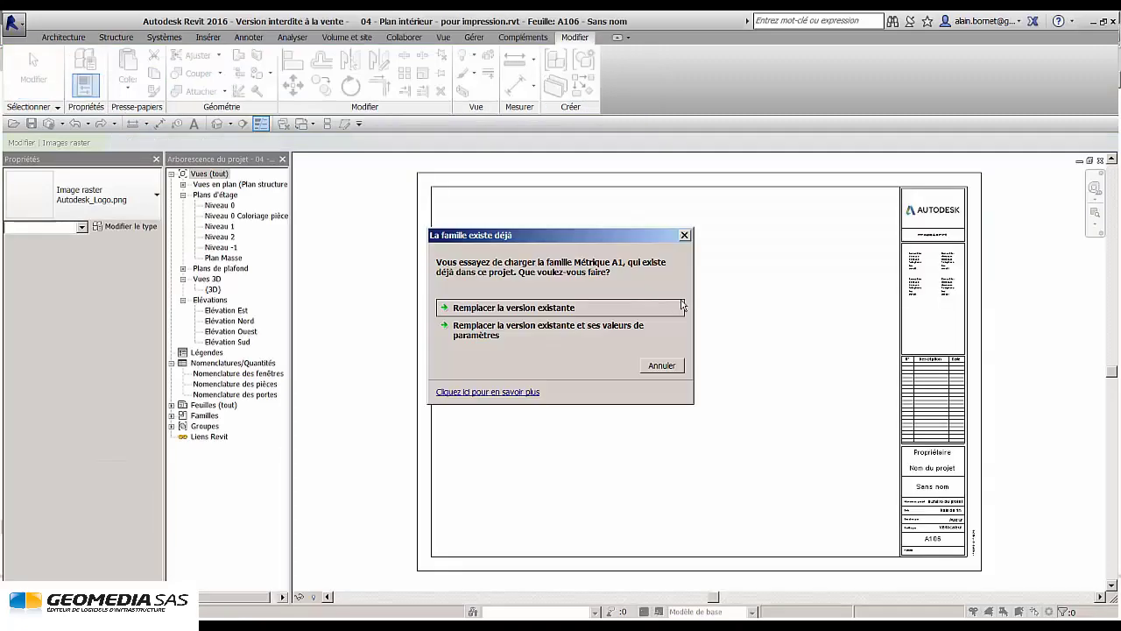
pyautogui.click(571, 310)
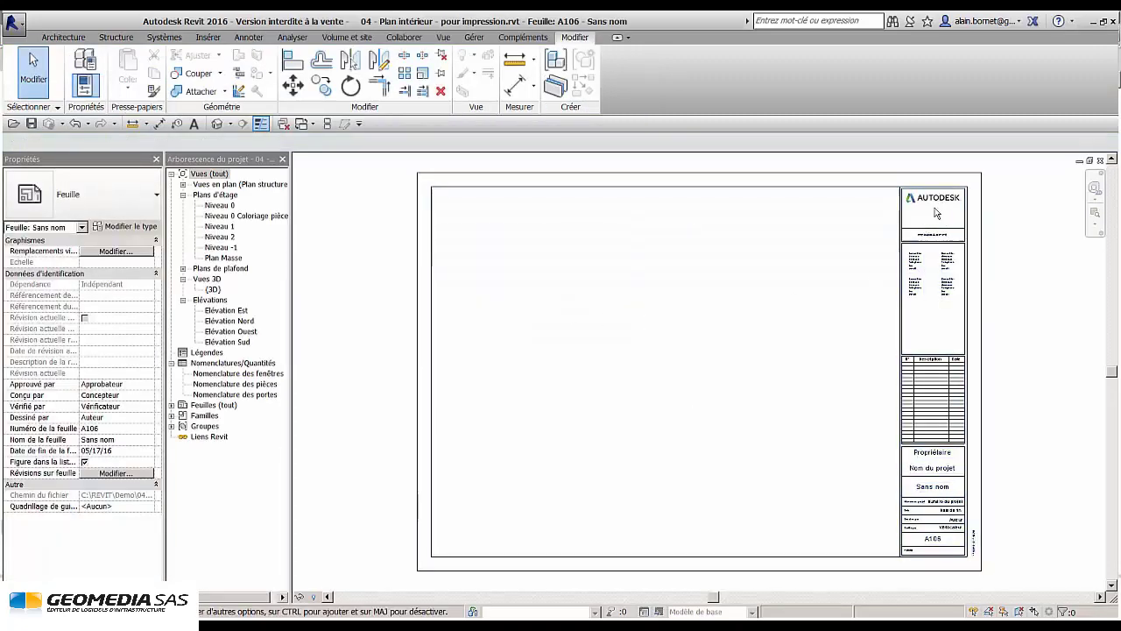
# - Place the Niveau 0 Coloriage pièces plan, the {3D} view and the room schedule on the sheet, one below the other
pyautogui.moveTo(250, 216); pyautogui.dragTo(661, 349)
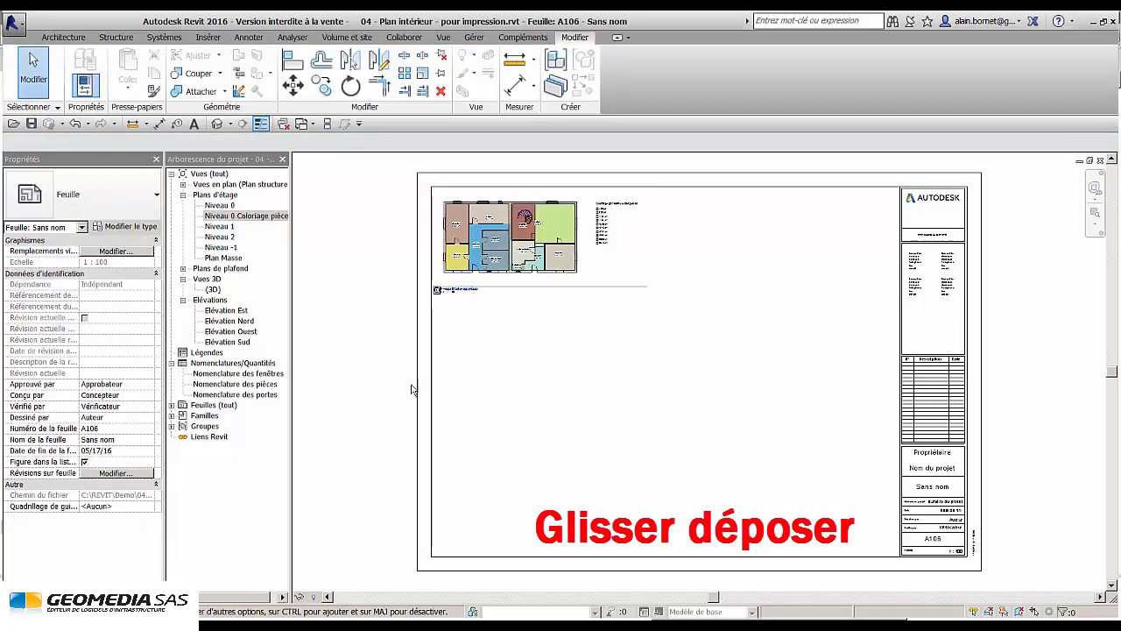
pyautogui.moveTo(212, 290); pyautogui.dragTo(517, 376)
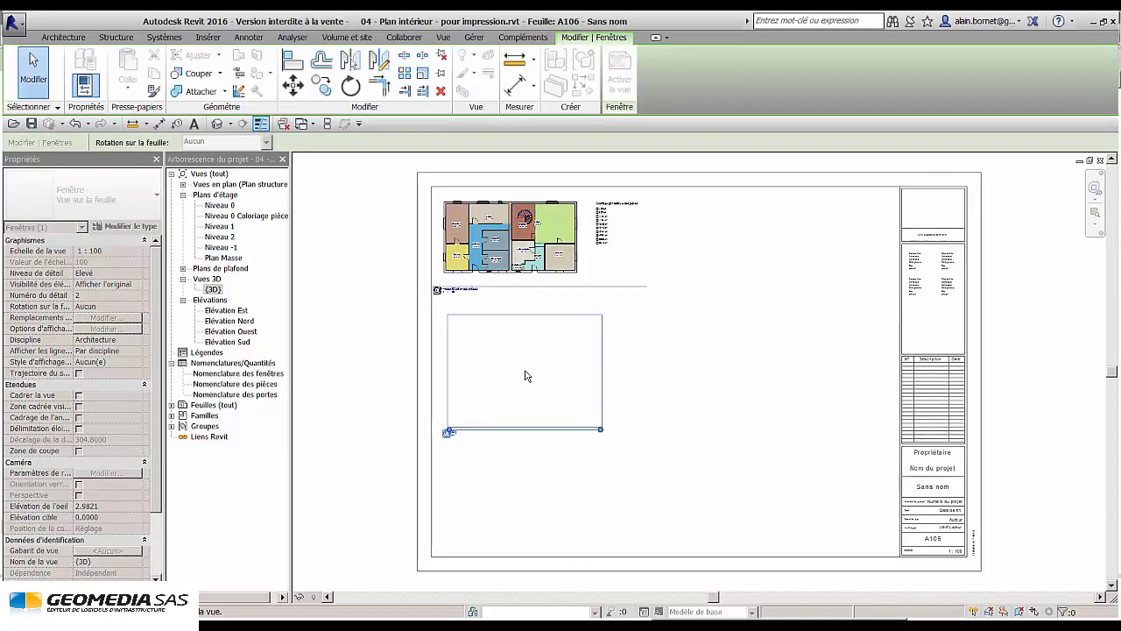
pyautogui.click(523, 376)
pyautogui.click(467, 470)
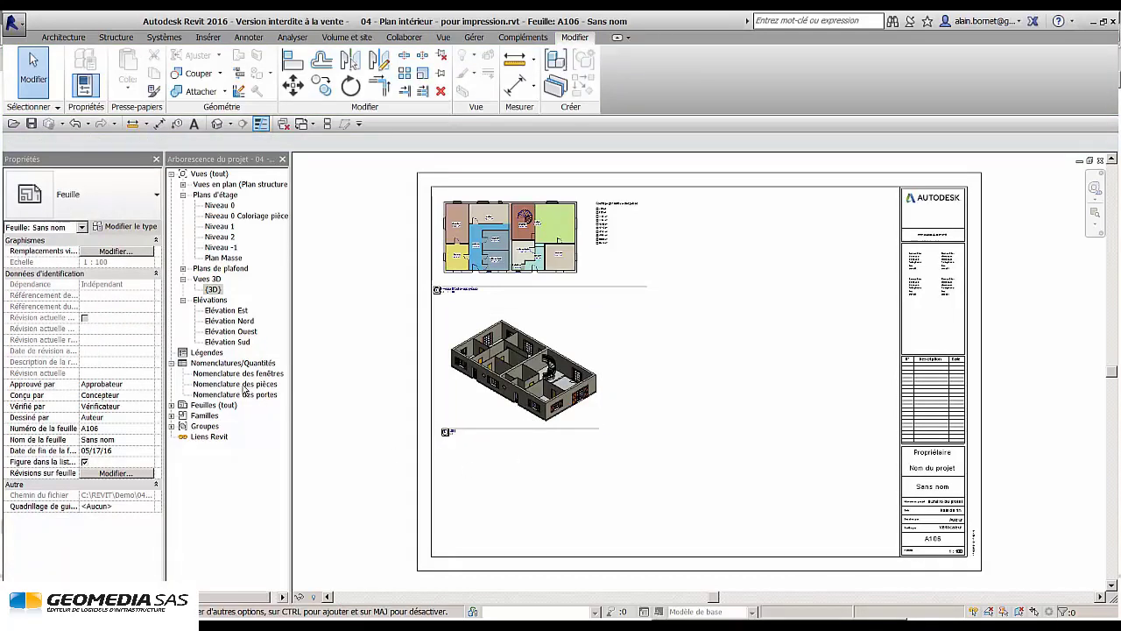
pyautogui.moveTo(244, 386); pyautogui.dragTo(497, 508)
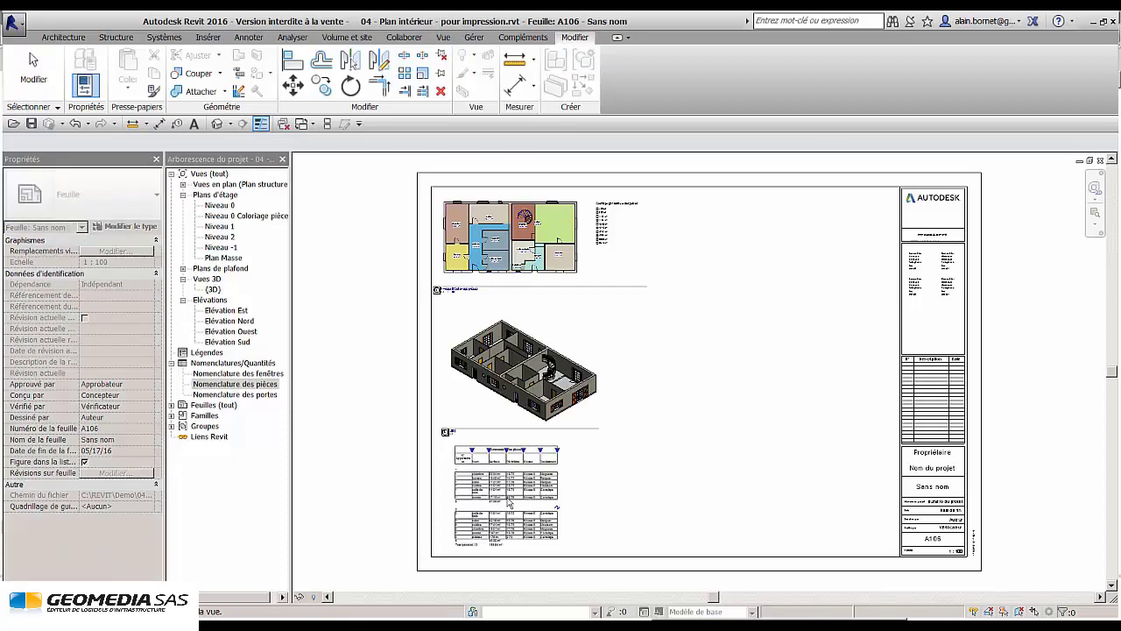
pyautogui.click(513, 487)
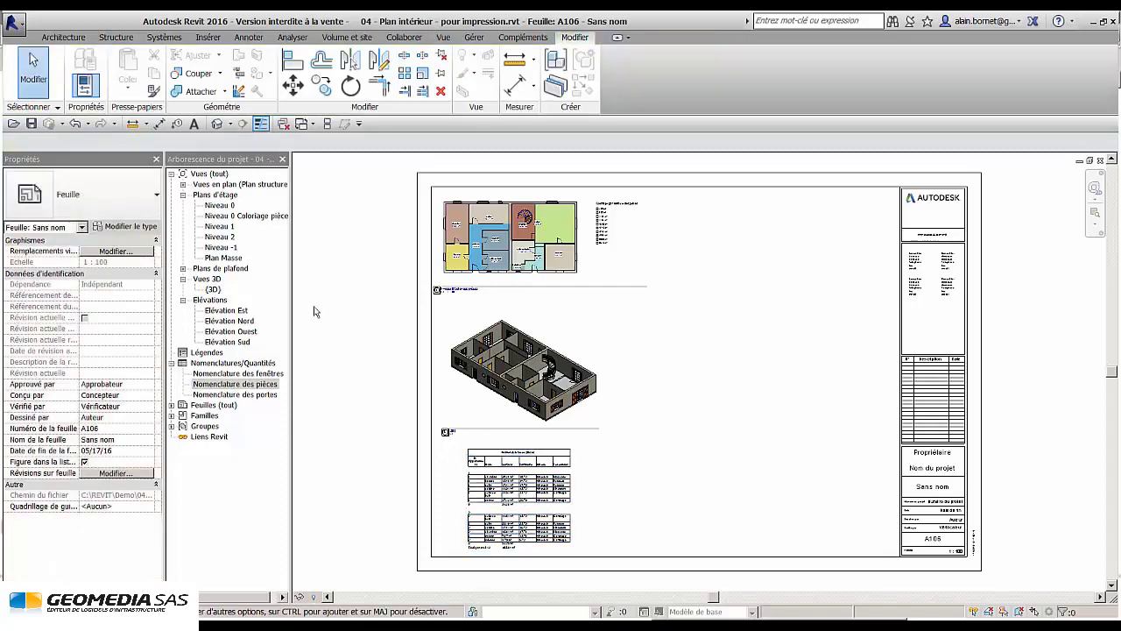
# - Draw a horizontal building section on the Niveau 0 plan, running from west to east across the whole house
pyautogui.doubleClick(226, 207)
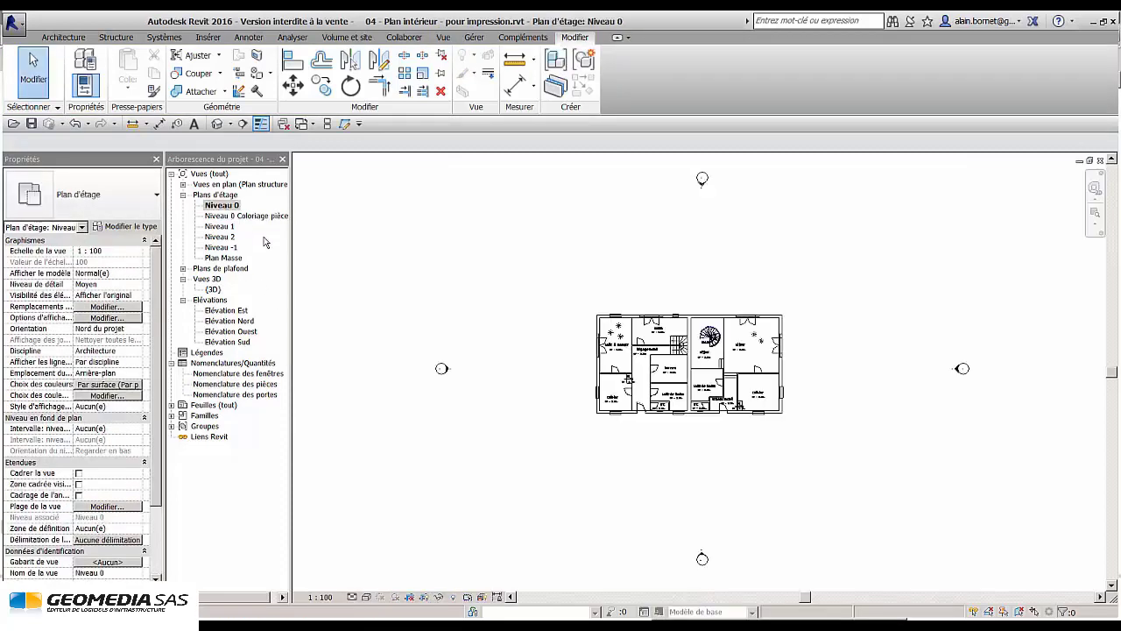
pyautogui.click(243, 124)
pyautogui.click(585, 344)
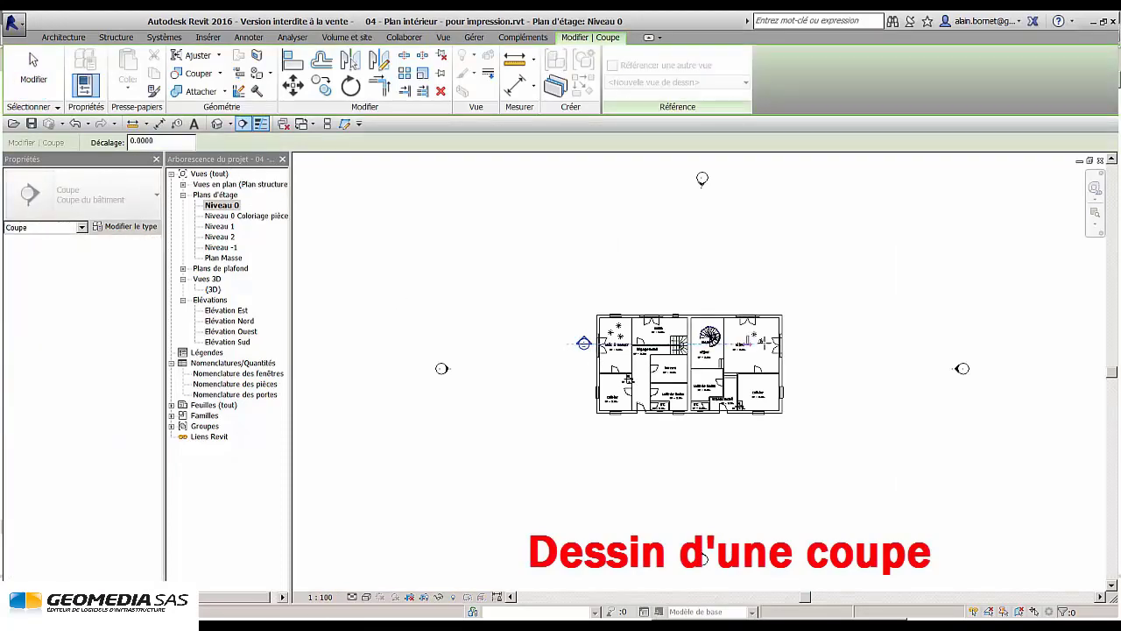
pyautogui.click(798, 340)
pyautogui.press('Escape')
pyautogui.press('Escape')
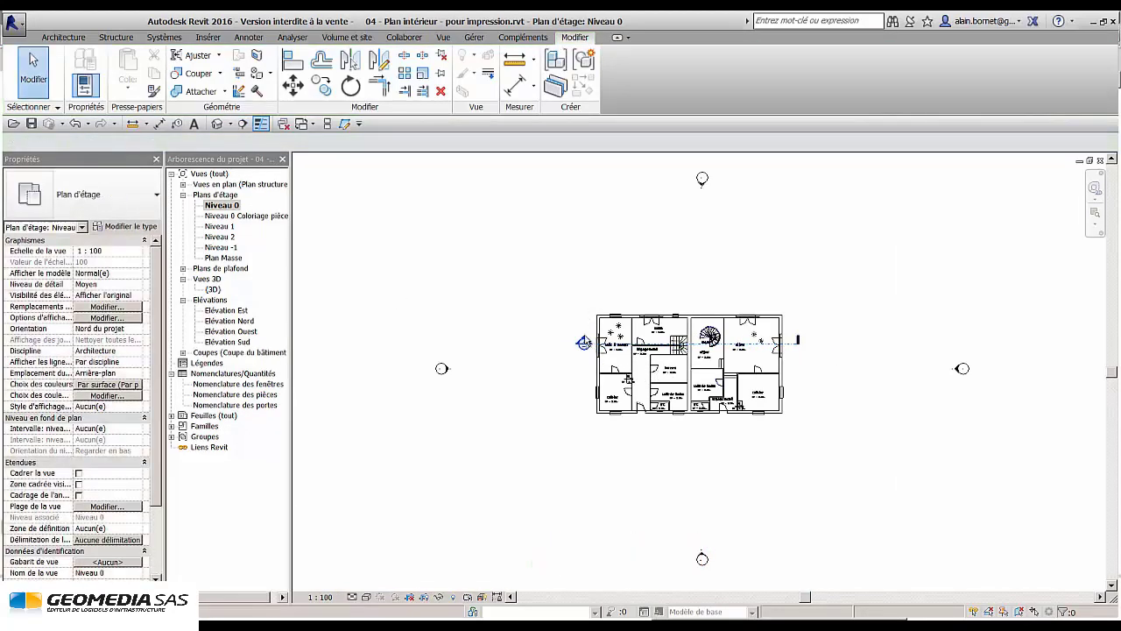
# - Open the new building section to check it, and duplicate the {3D} view with details
pyautogui.doubleClick(583, 342)
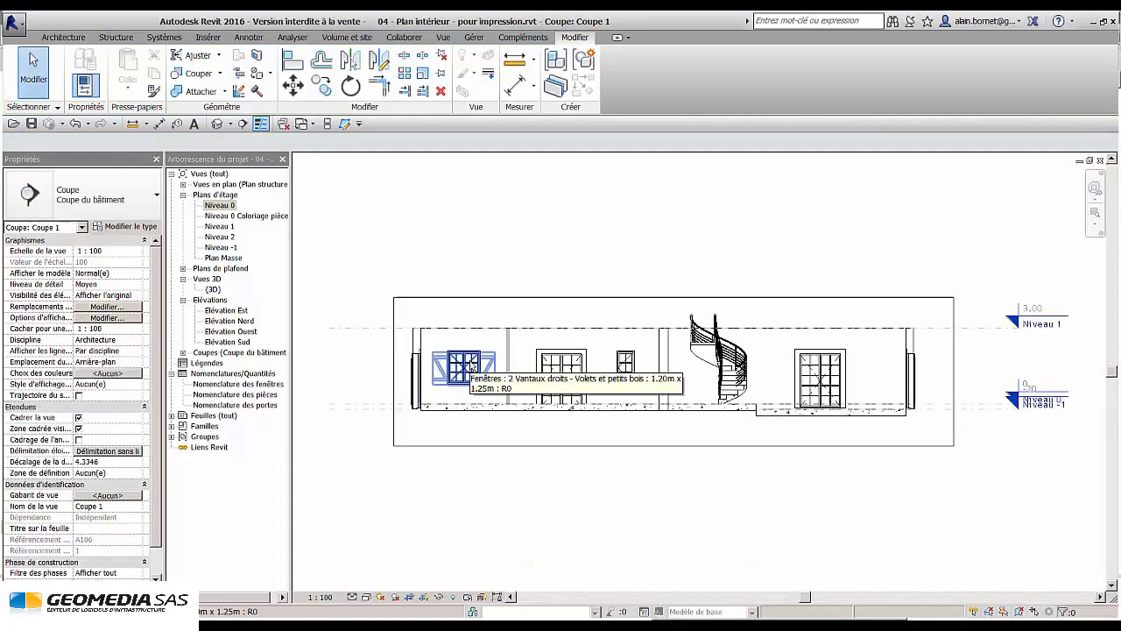
pyautogui.doubleClick(213, 290)
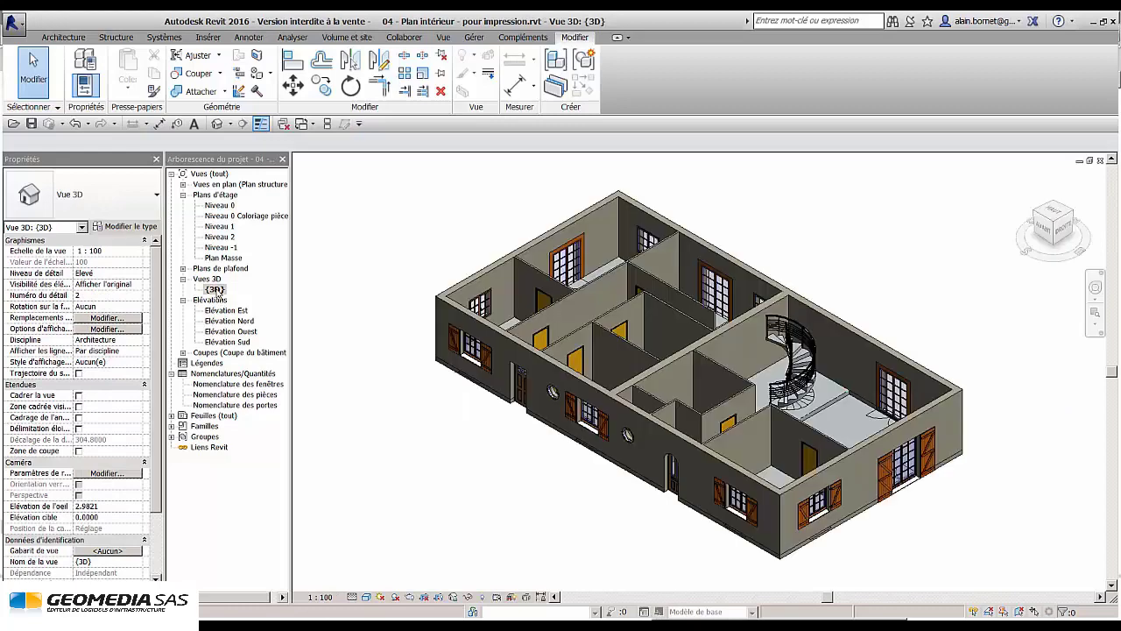
pyautogui.rightClick(215, 292)
pyautogui.moveTo(322, 390)
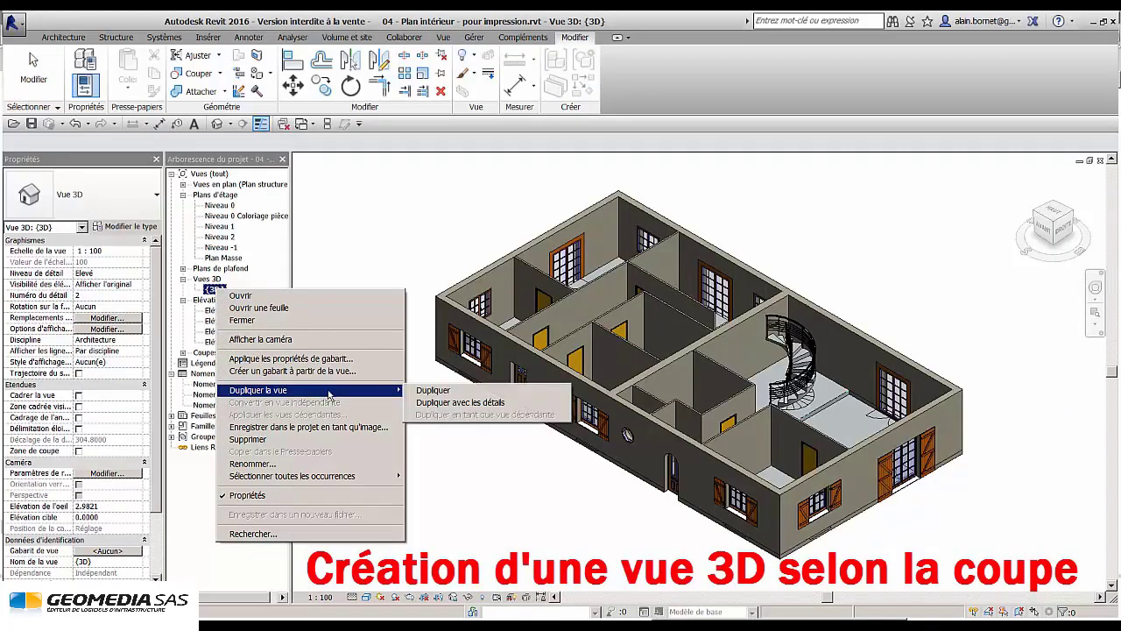
pyautogui.click(433, 403)
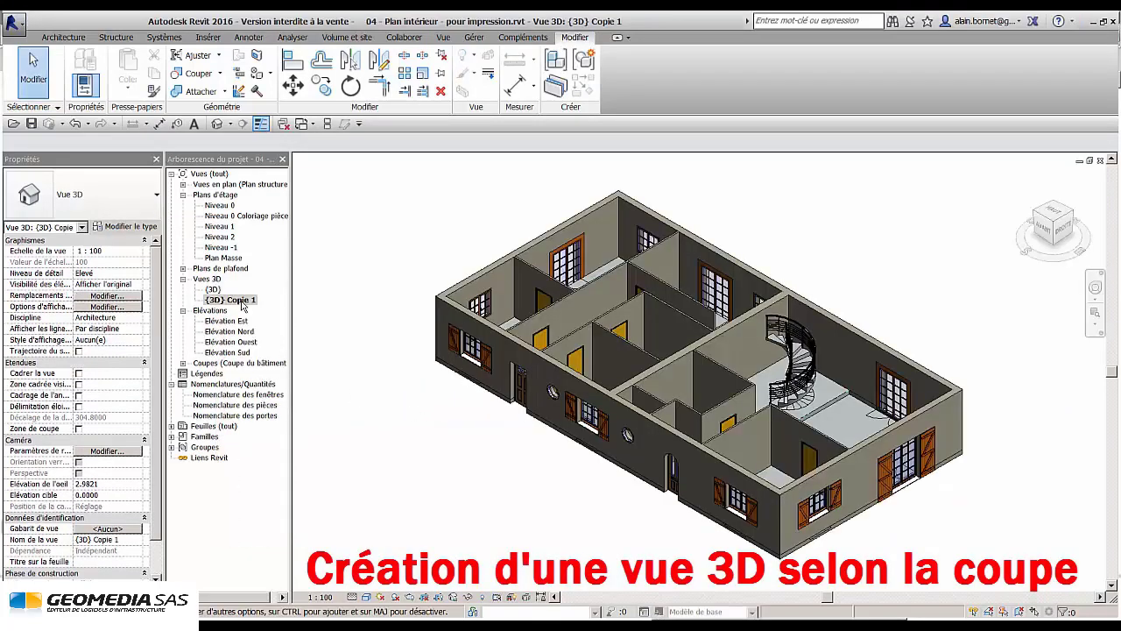
# - Rename the duplicated 3D view as Vue 3D selon coupe
pyautogui.rightClick(243, 304)
pyautogui.click(330, 468)
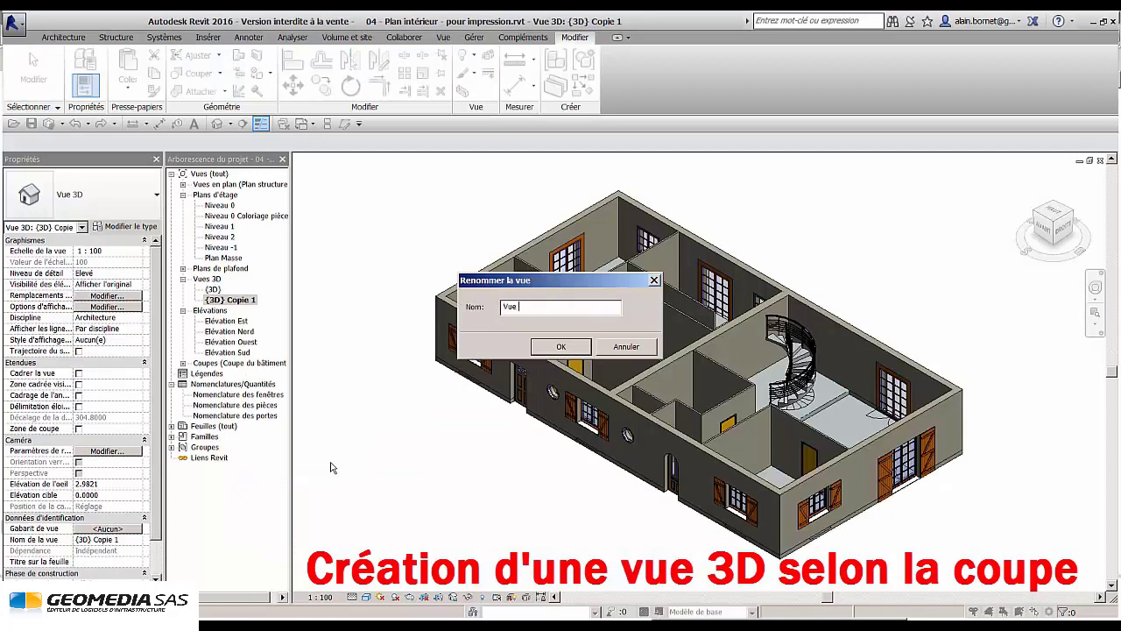
pyautogui.write('Vue 3D selon coupe')
pyautogui.press('Return')
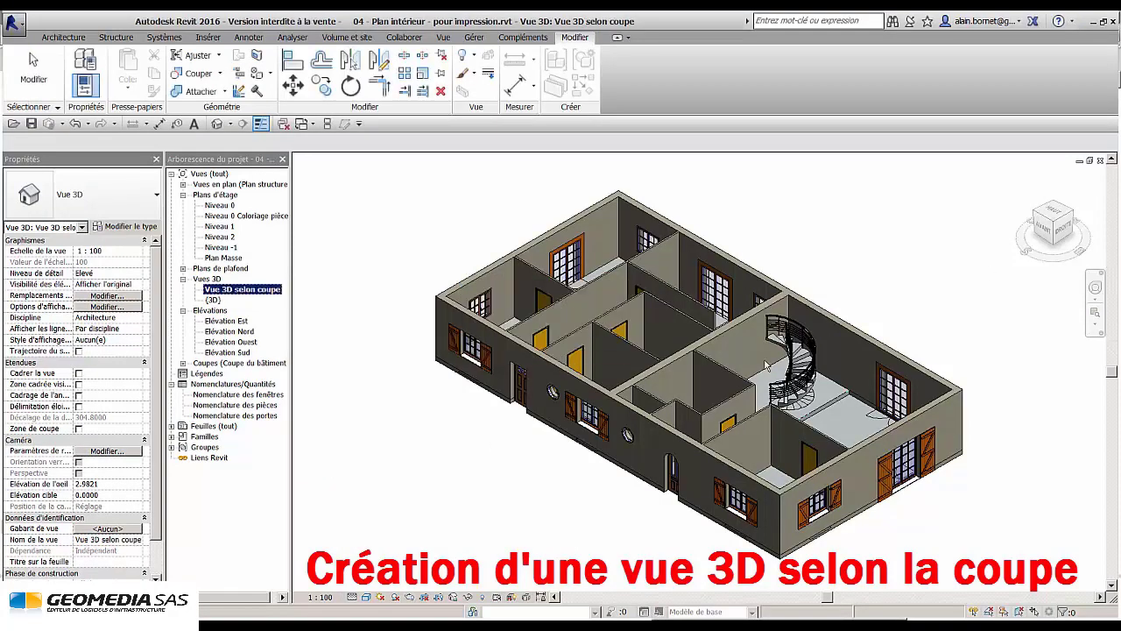
# - Orient the Vue 3D selon coupe view to section Coupe 1 and orbit the cut model to an oblique view from above
pyautogui.rightClick(1057, 227)
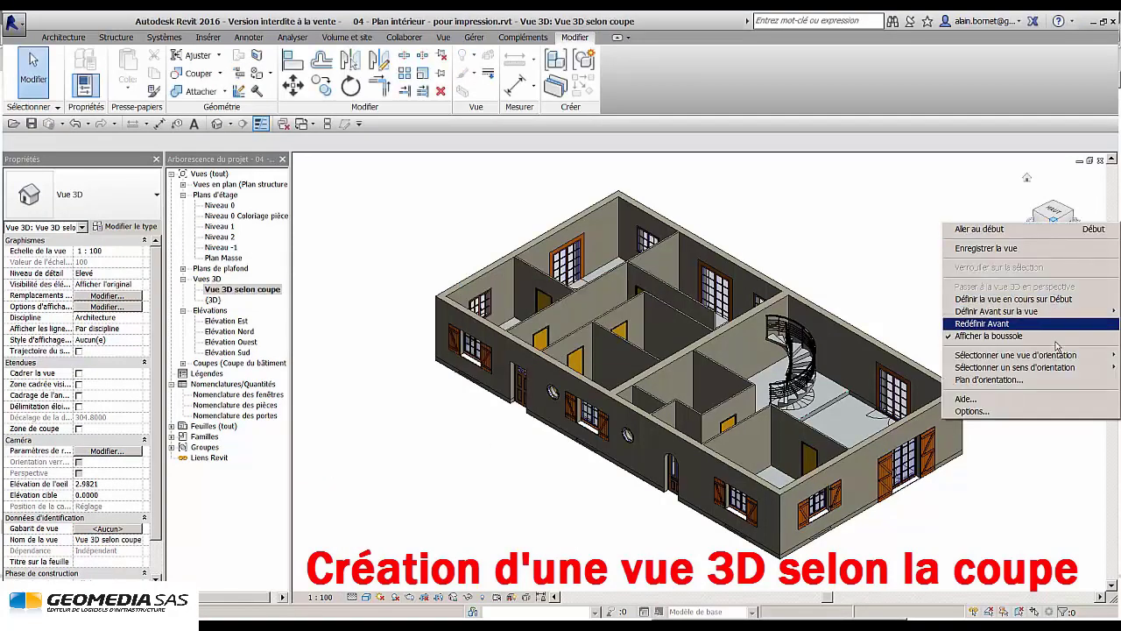
pyautogui.moveTo(1058, 356)
pyautogui.moveTo(902, 380)
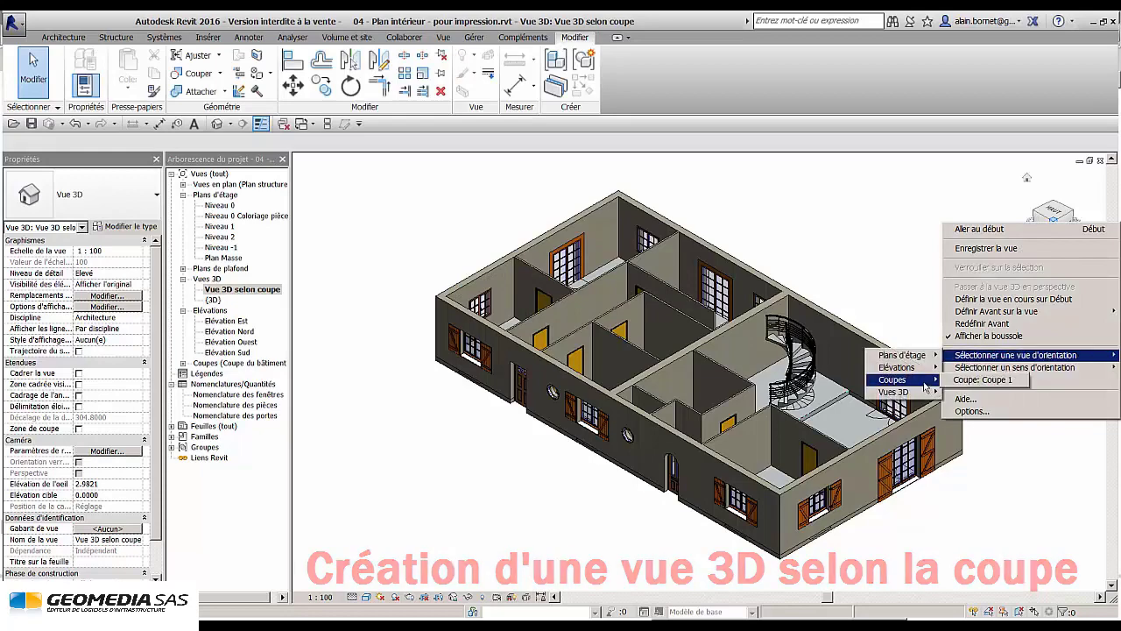
pyautogui.click(981, 381)
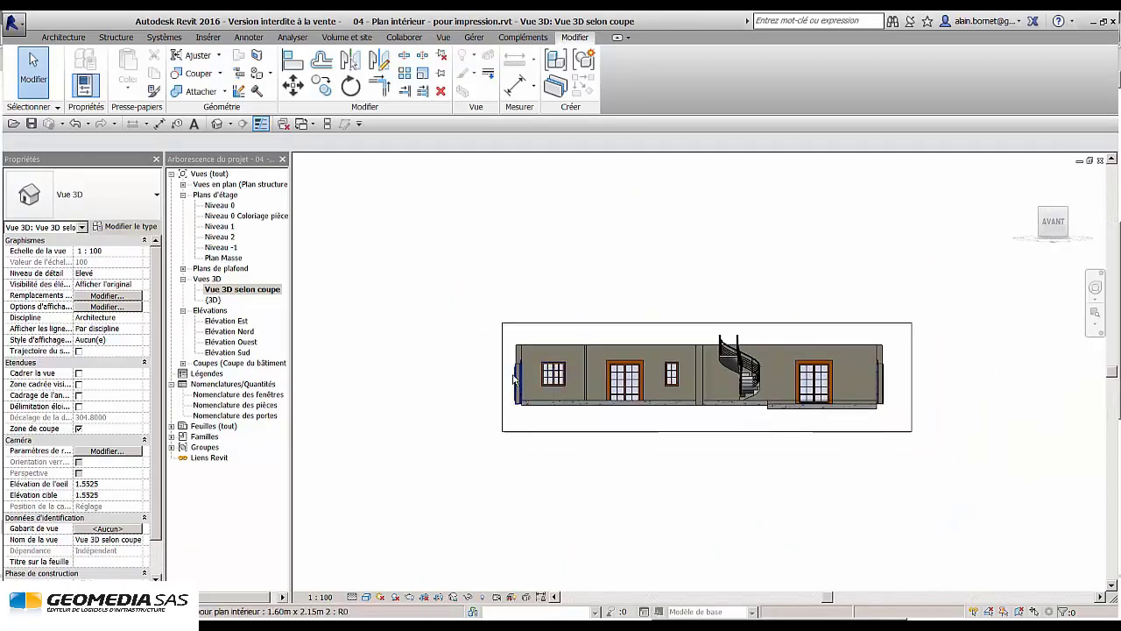
pyautogui.keyDown('shift'); pyautogui.moveTo(484, 377); pyautogui.dragTo(571, 531, button='middle'); pyautogui.keyUp('shift')
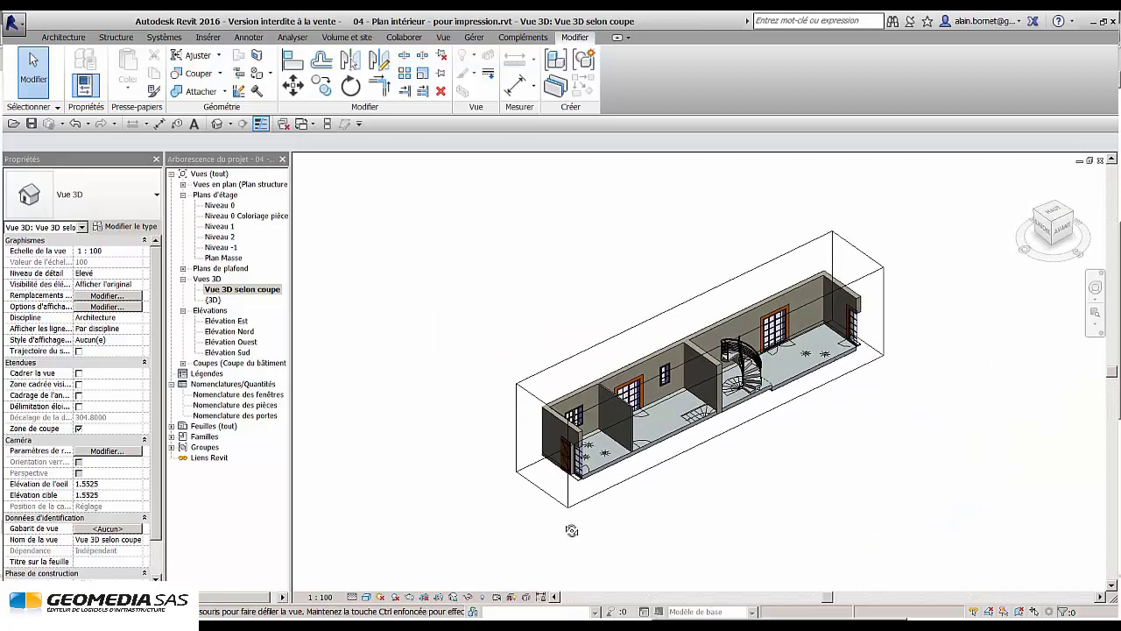
# - Open sheet A106 and place the Coupe 1 section on it, to the right of the coloured floor plan
pyautogui.click(173, 426)
pyautogui.doubleClick(225, 436)
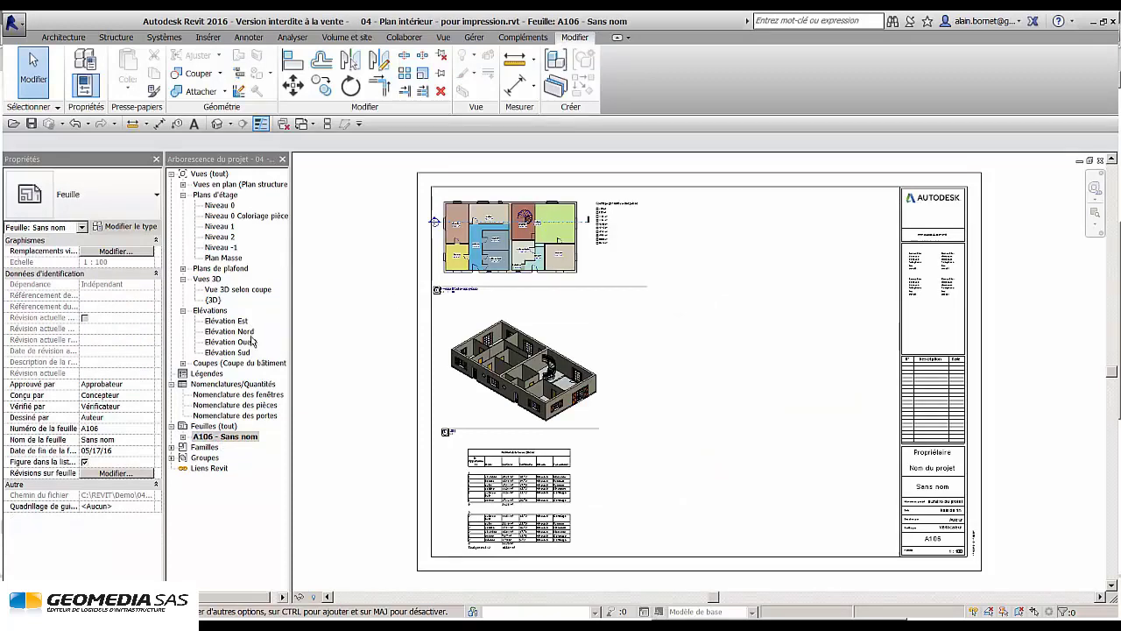
pyautogui.click(185, 364)
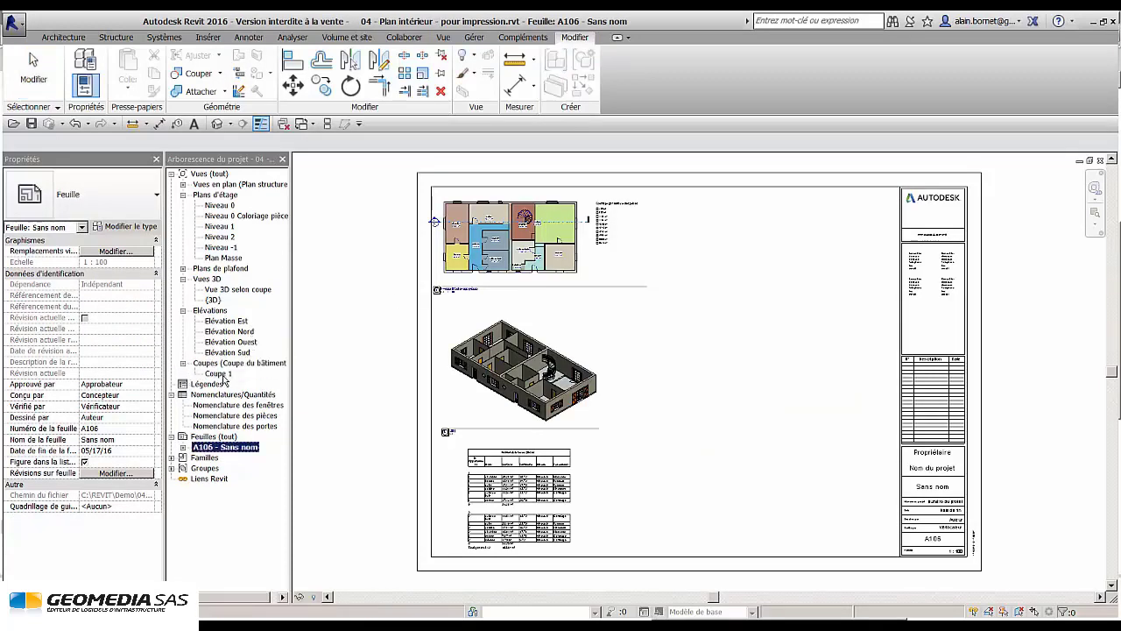
pyautogui.click(219, 374)
pyautogui.moveTo(788, 241); pyautogui.dragTo(776, 242)
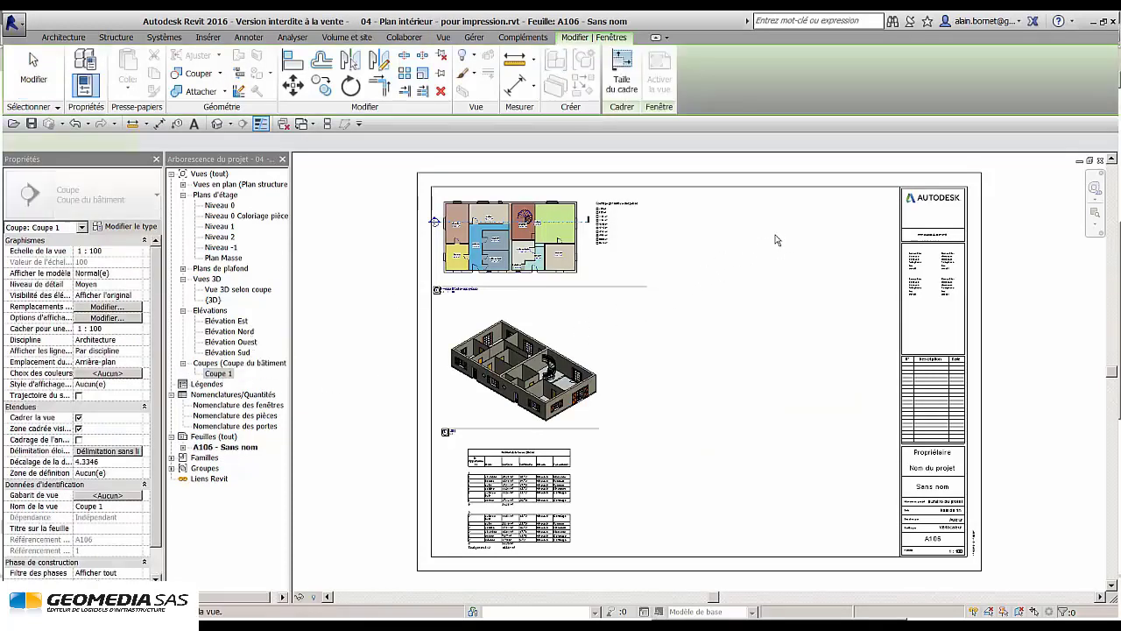
pyautogui.click(791, 233)
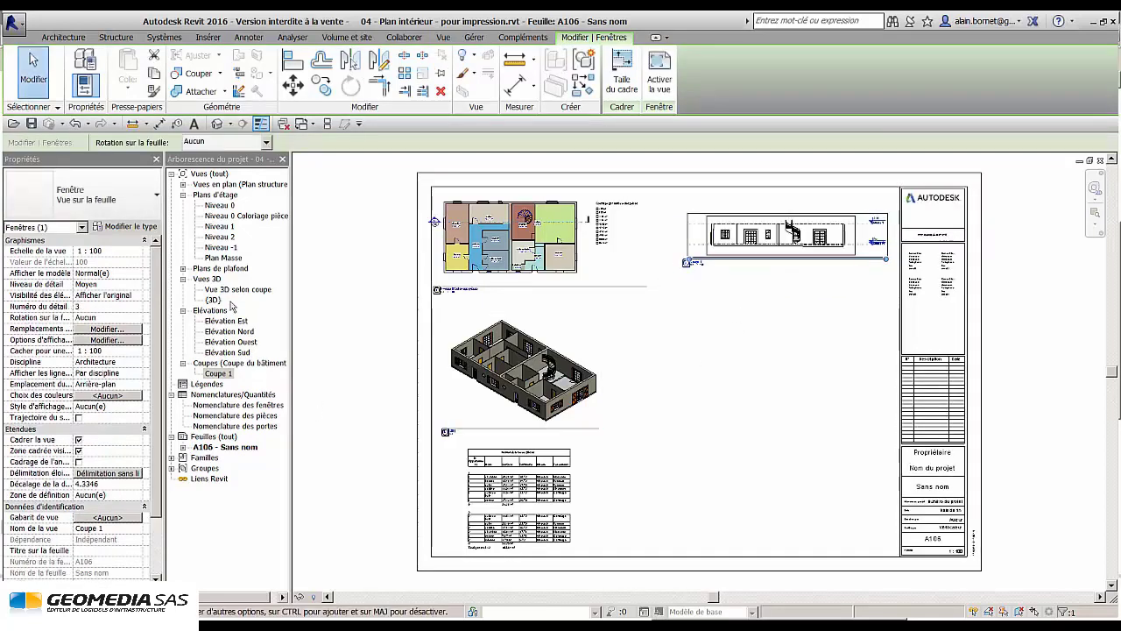
# - Place the Vue 3D selon coupe view on the sheet below the Coupe 1 section
pyautogui.moveTo(236, 290); pyautogui.dragTo(613, 386)
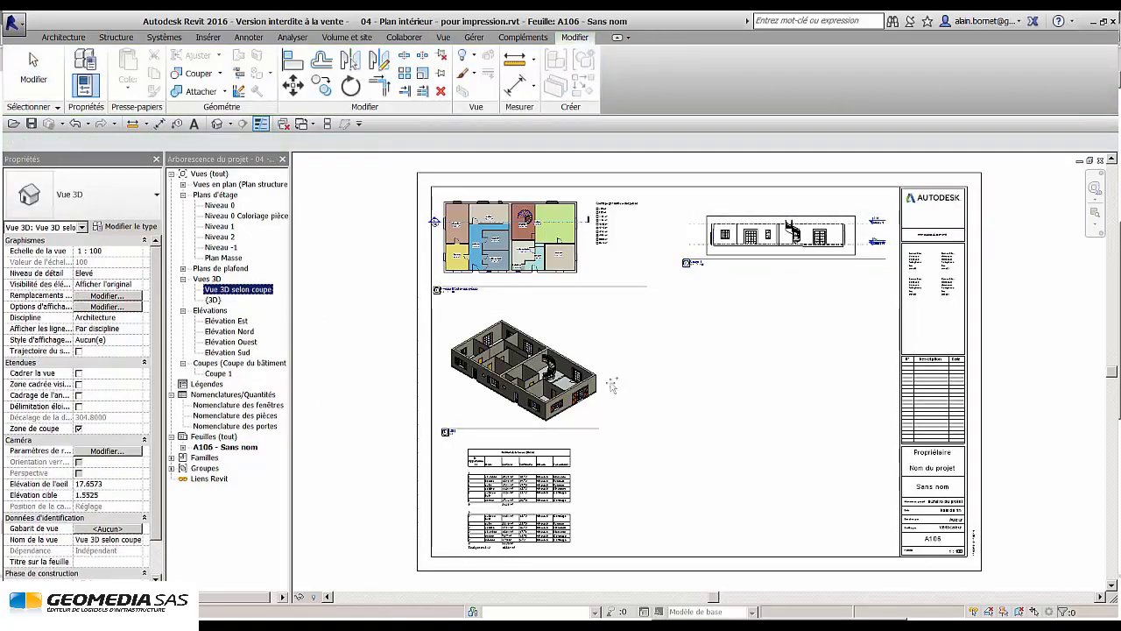
pyautogui.moveTo(769, 372); pyautogui.dragTo(776, 361)
pyautogui.click(779, 355)
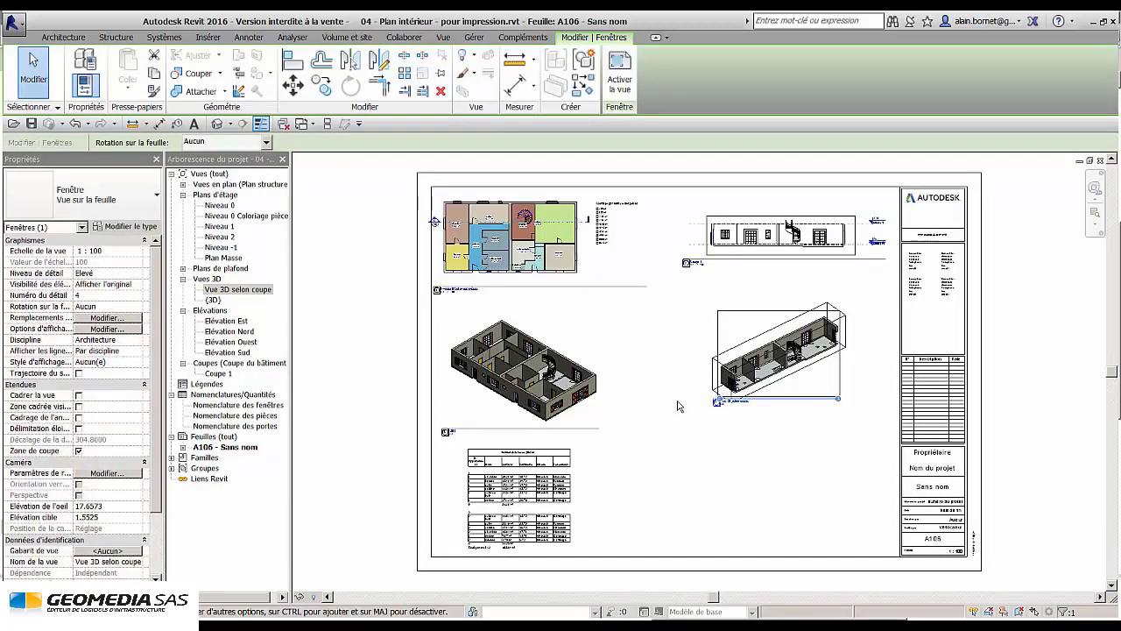
pyautogui.click(678, 404)
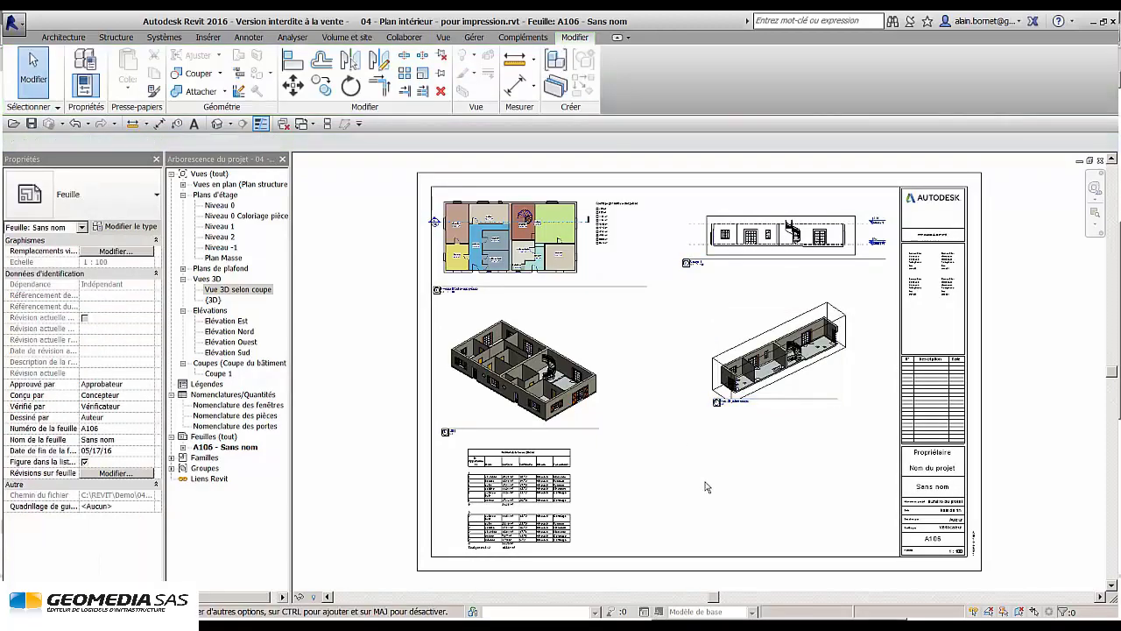